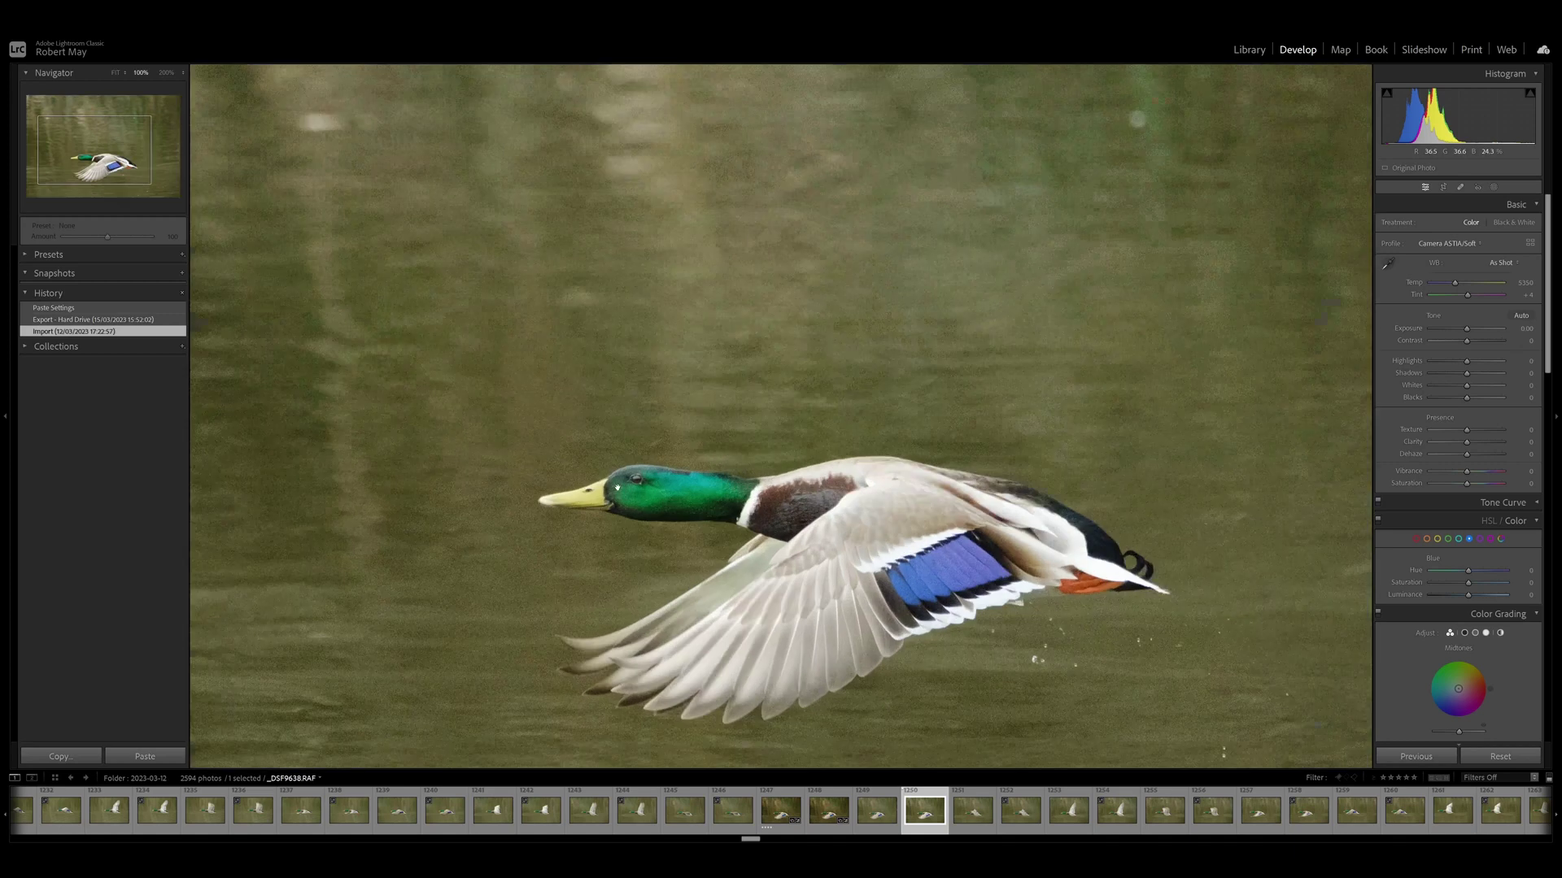
# Step: Reapply the pasted Classic Chrome settings to the raw mallard photo, checking it at 100% and Fit
pyautogui.click(602, 484)
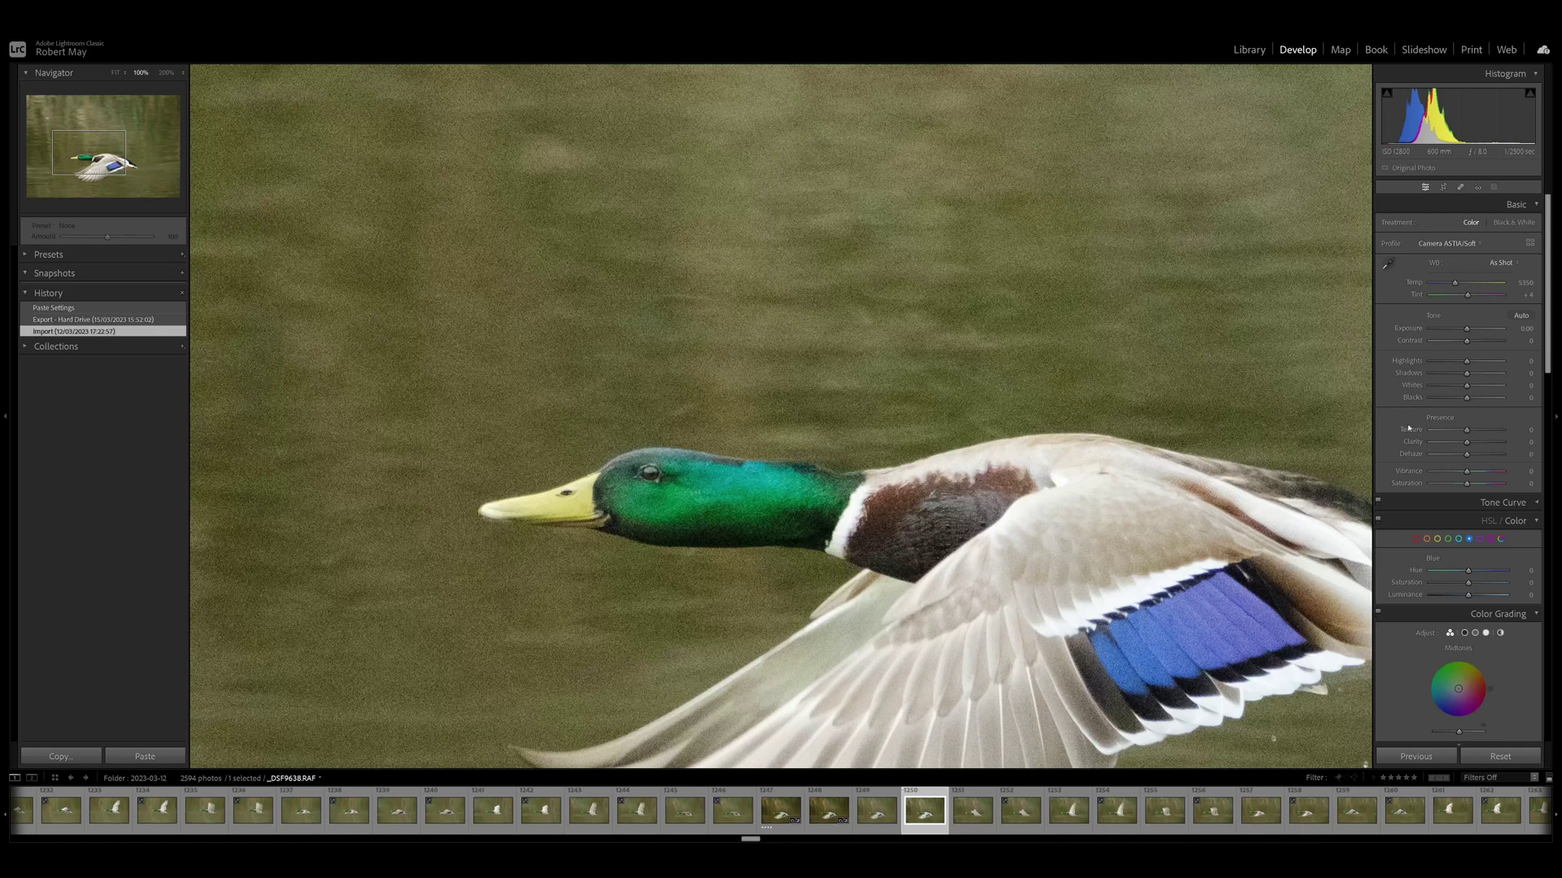
pyautogui.click(916, 435)
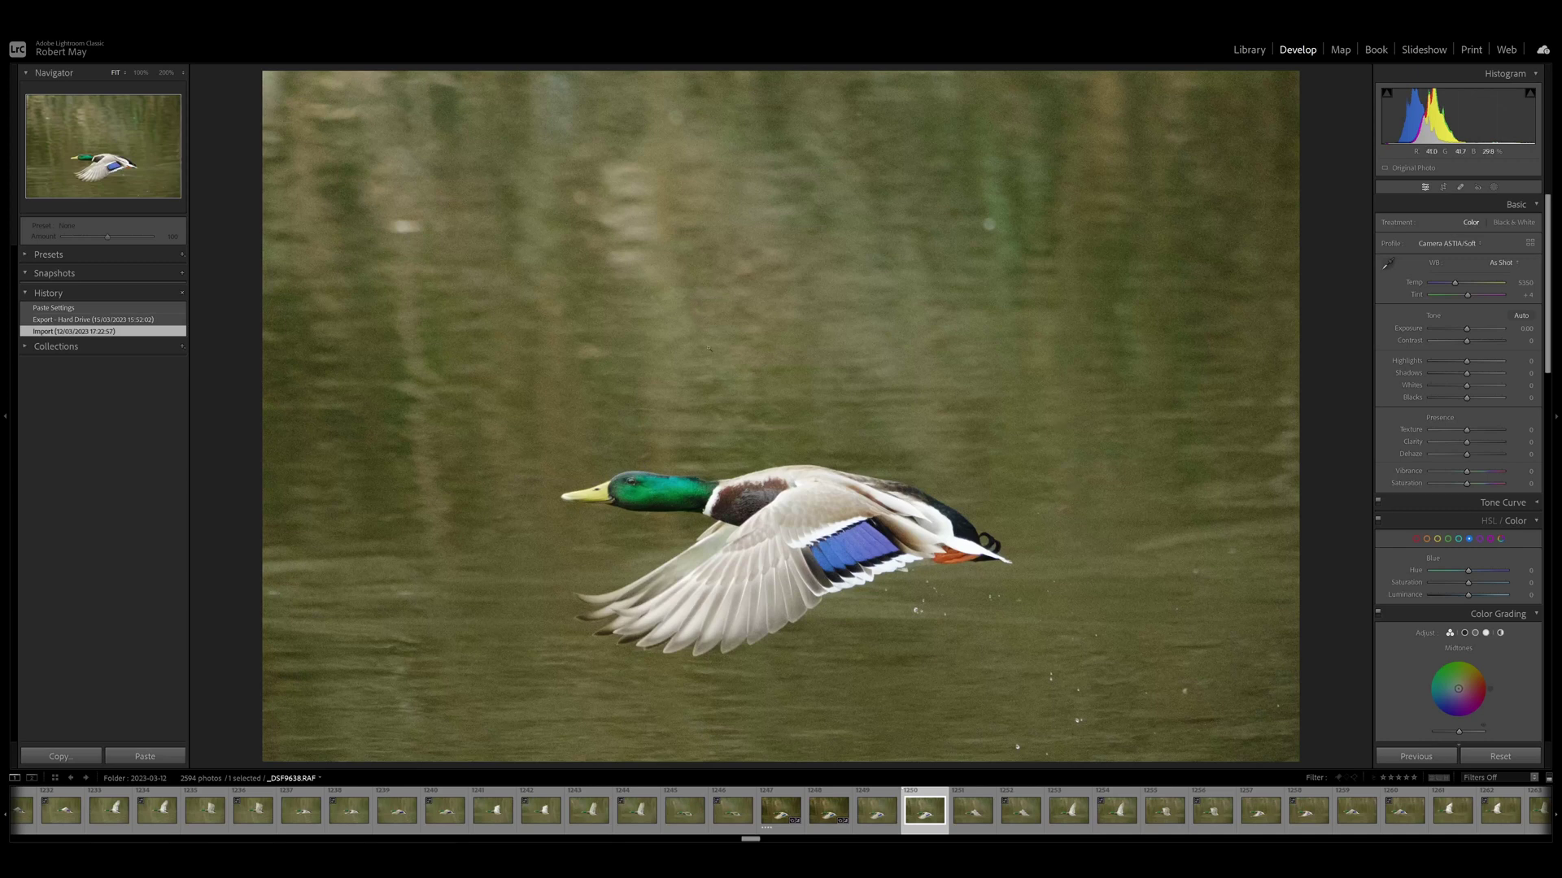
pyautogui.click(161, 309)
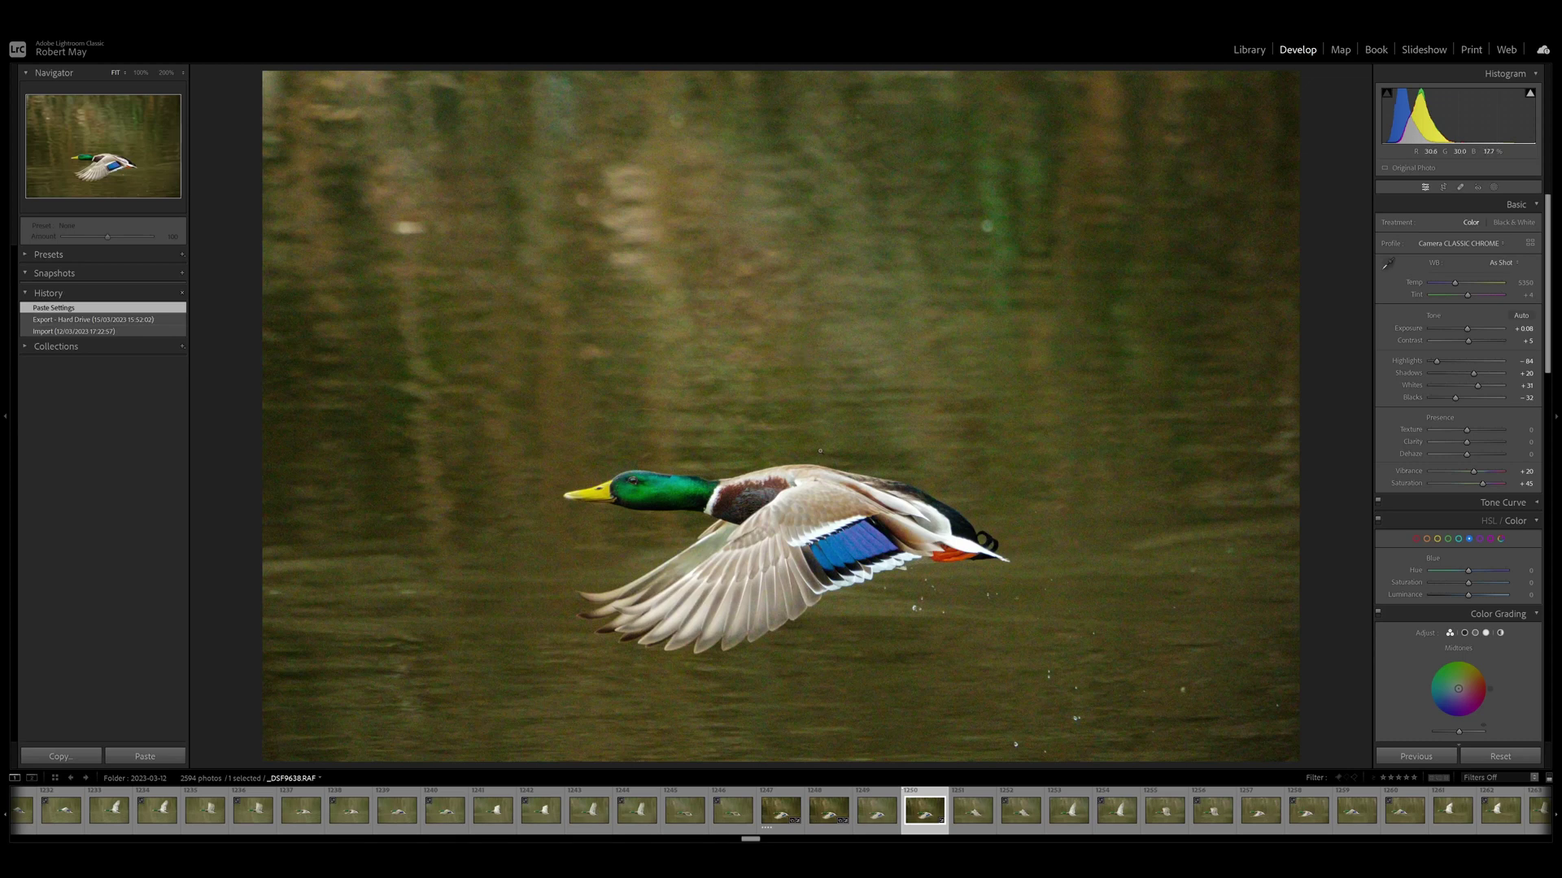
pyautogui.click(737, 358)
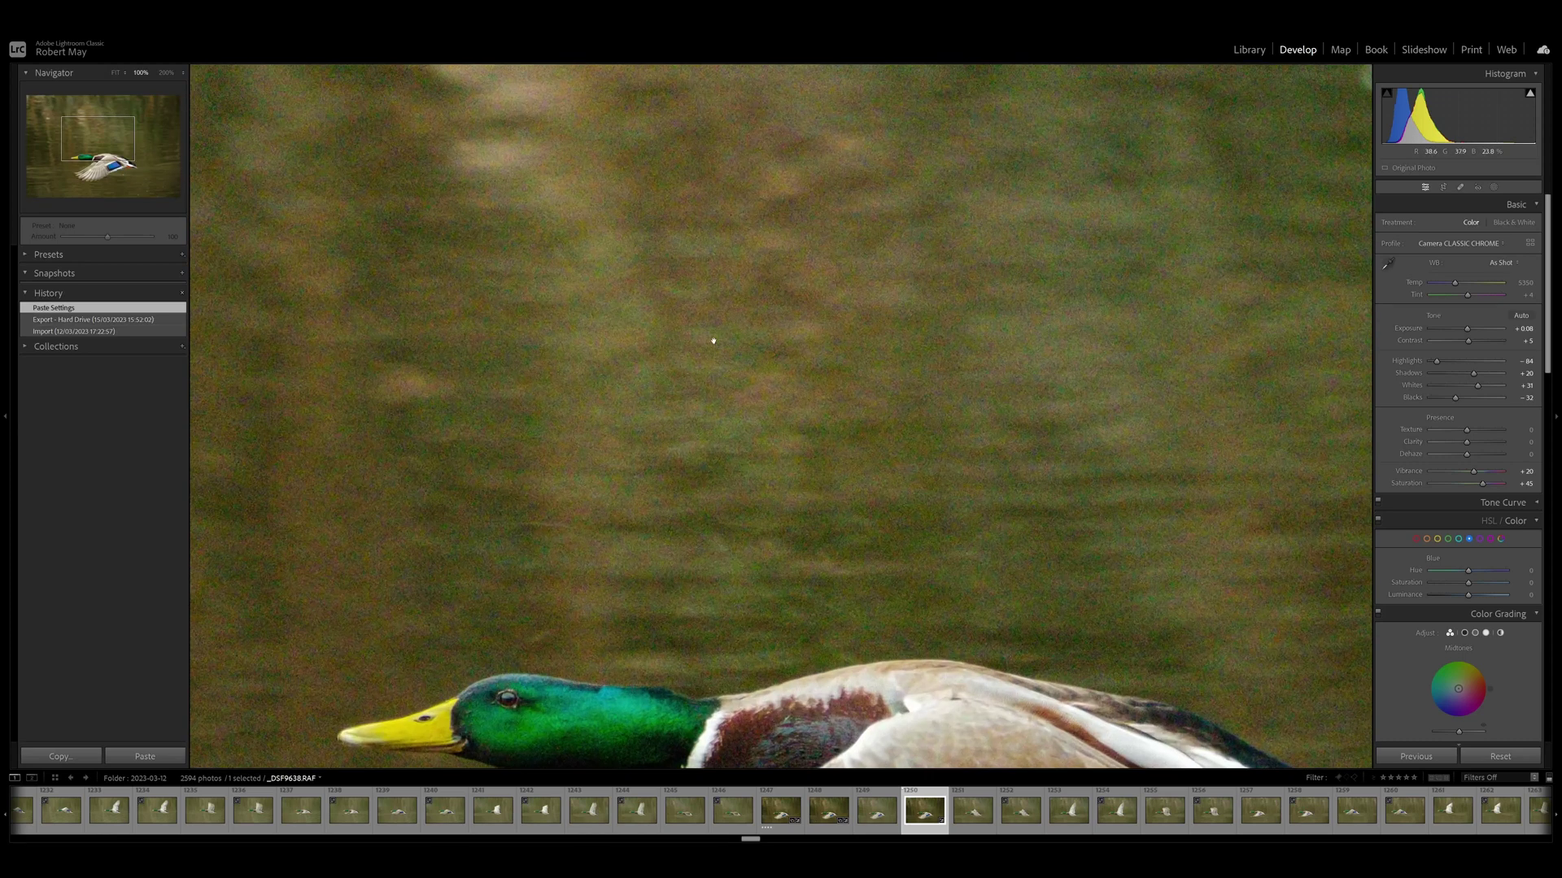
pyautogui.moveTo(751, 520); pyautogui.dragTo(861, 316)
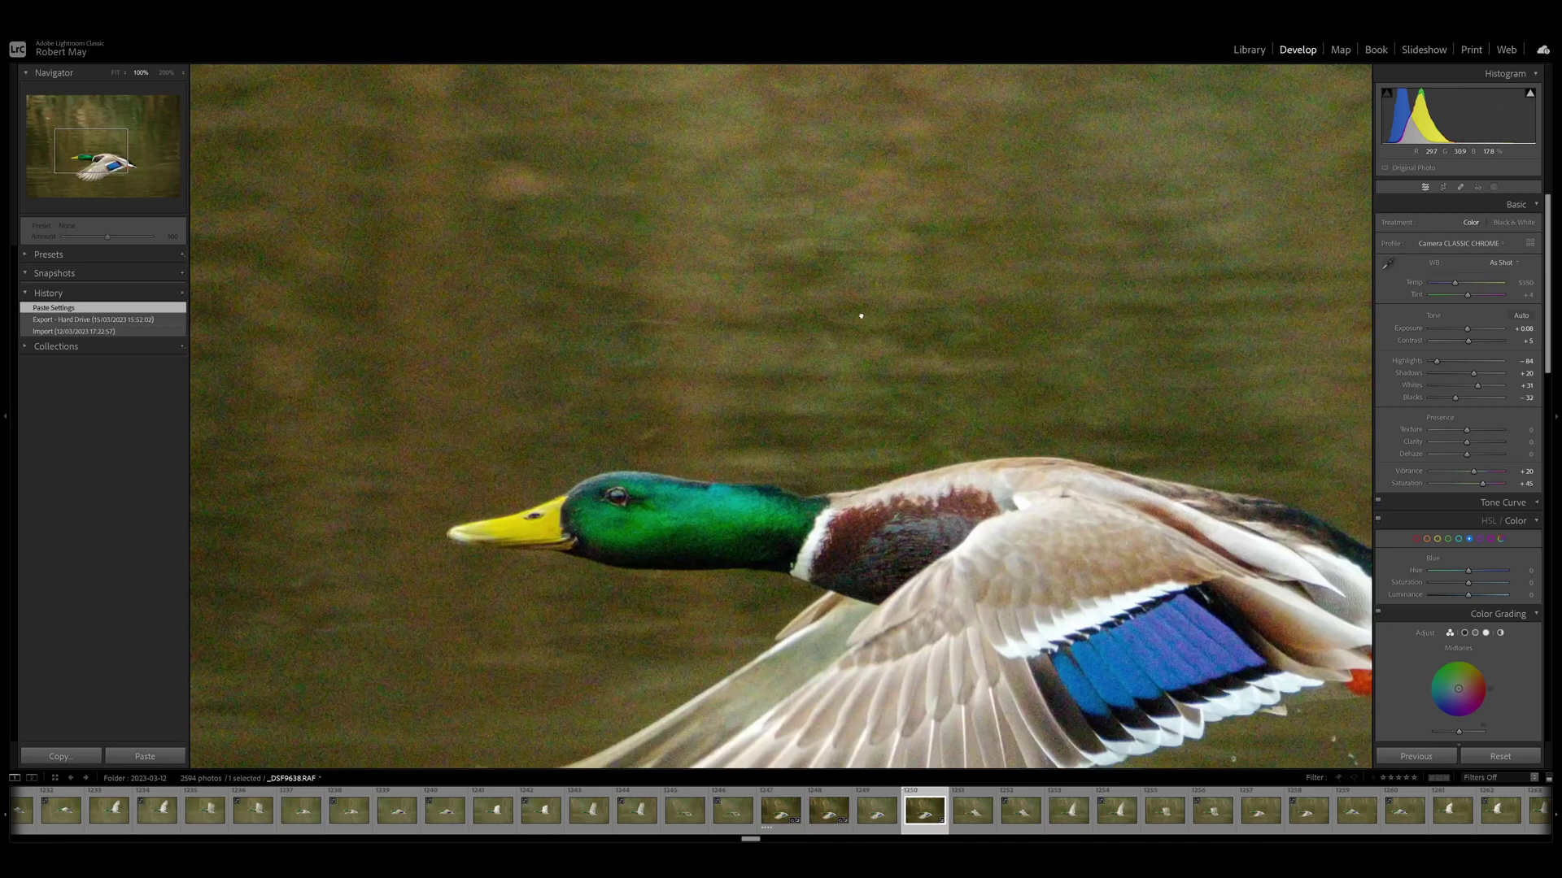
pyautogui.click(797, 353)
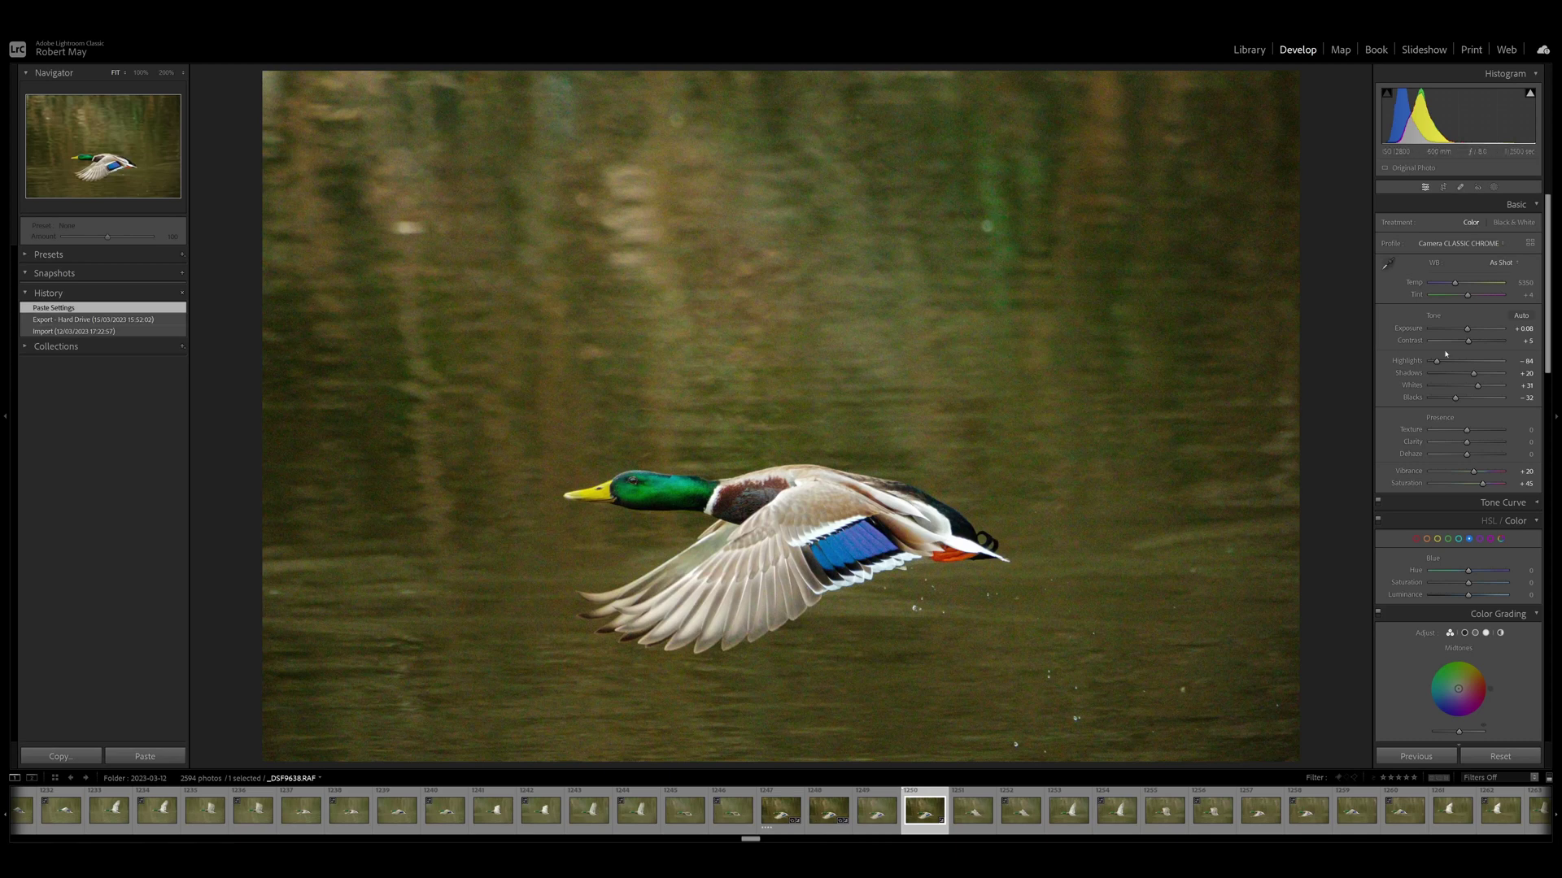
# Step: Raise colour noise reduction to 80, then settle it at 11 after checking the duck's head at 100%
pyautogui.scroll(-10, 1516, 304)
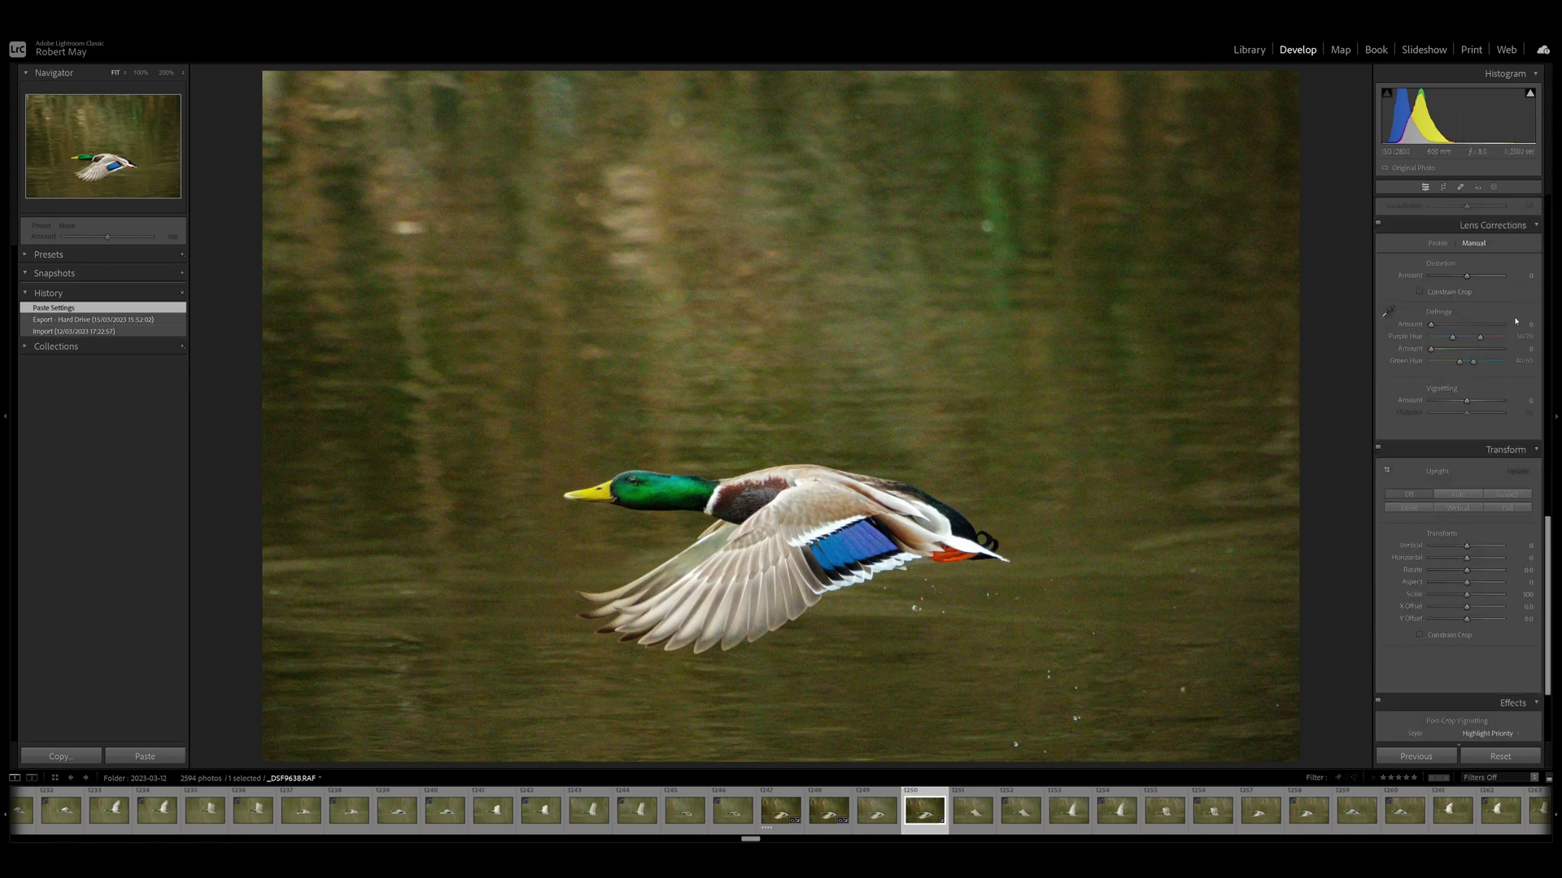
pyautogui.scroll(3, 1516, 322)
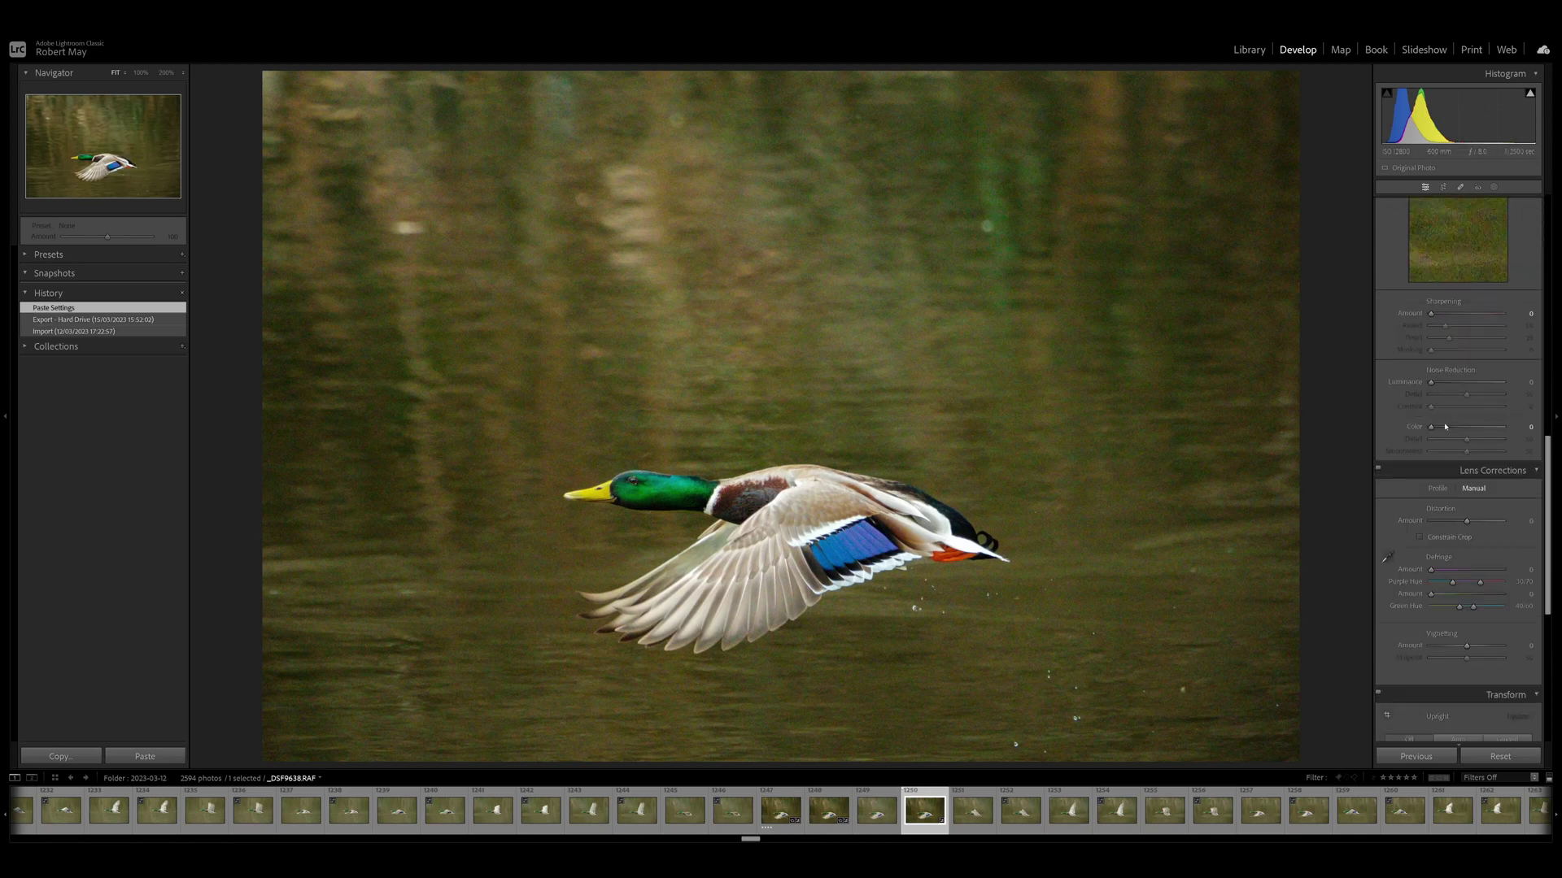
pyautogui.moveTo(1445, 426); pyautogui.dragTo(1480, 429)
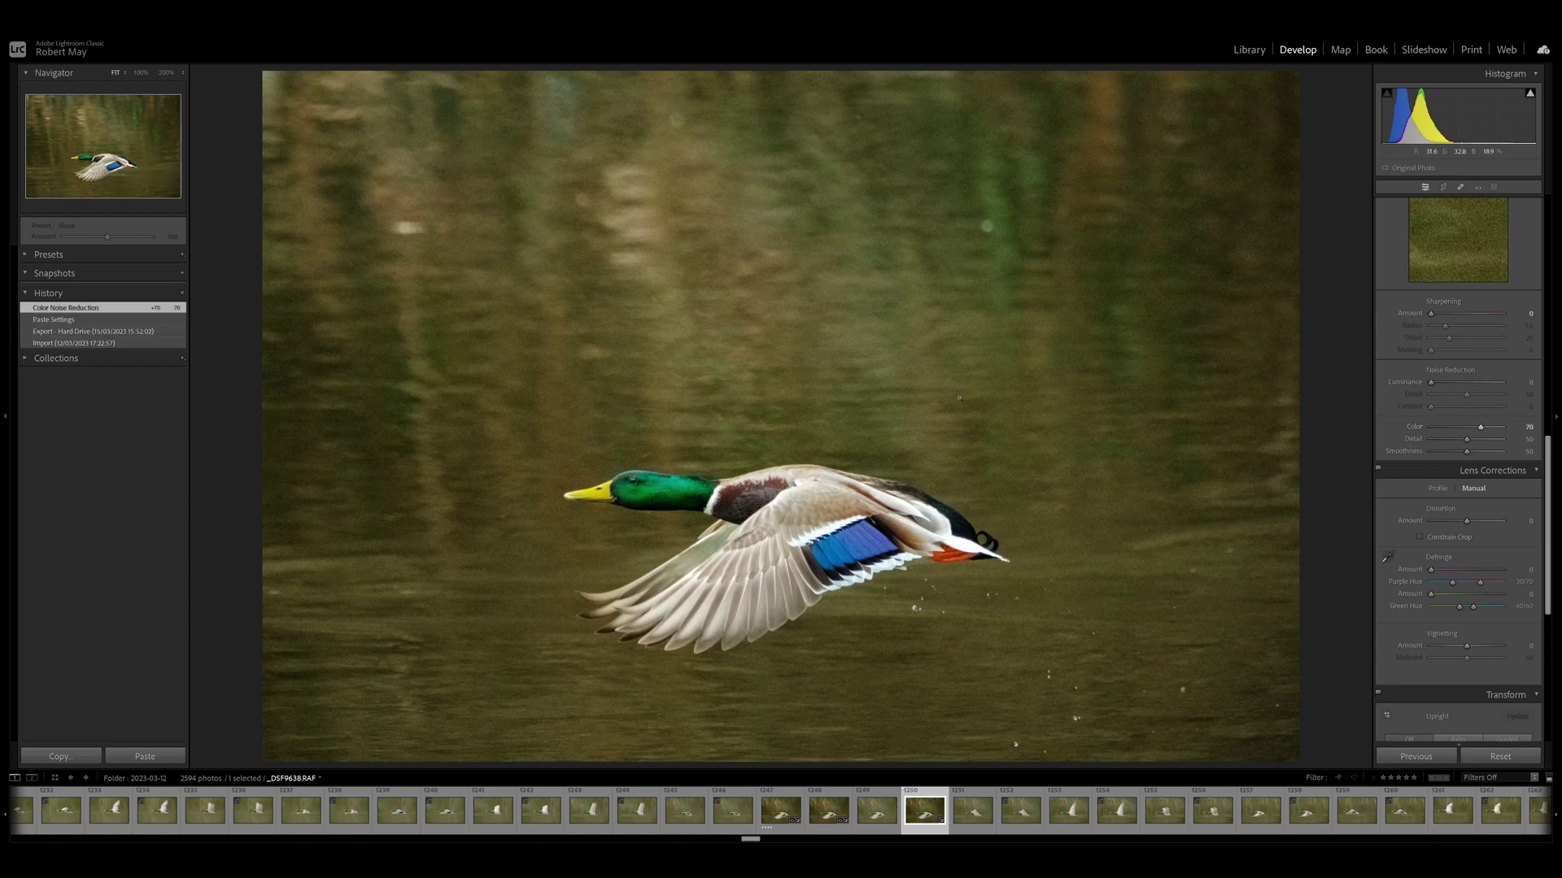
pyautogui.click(629, 404)
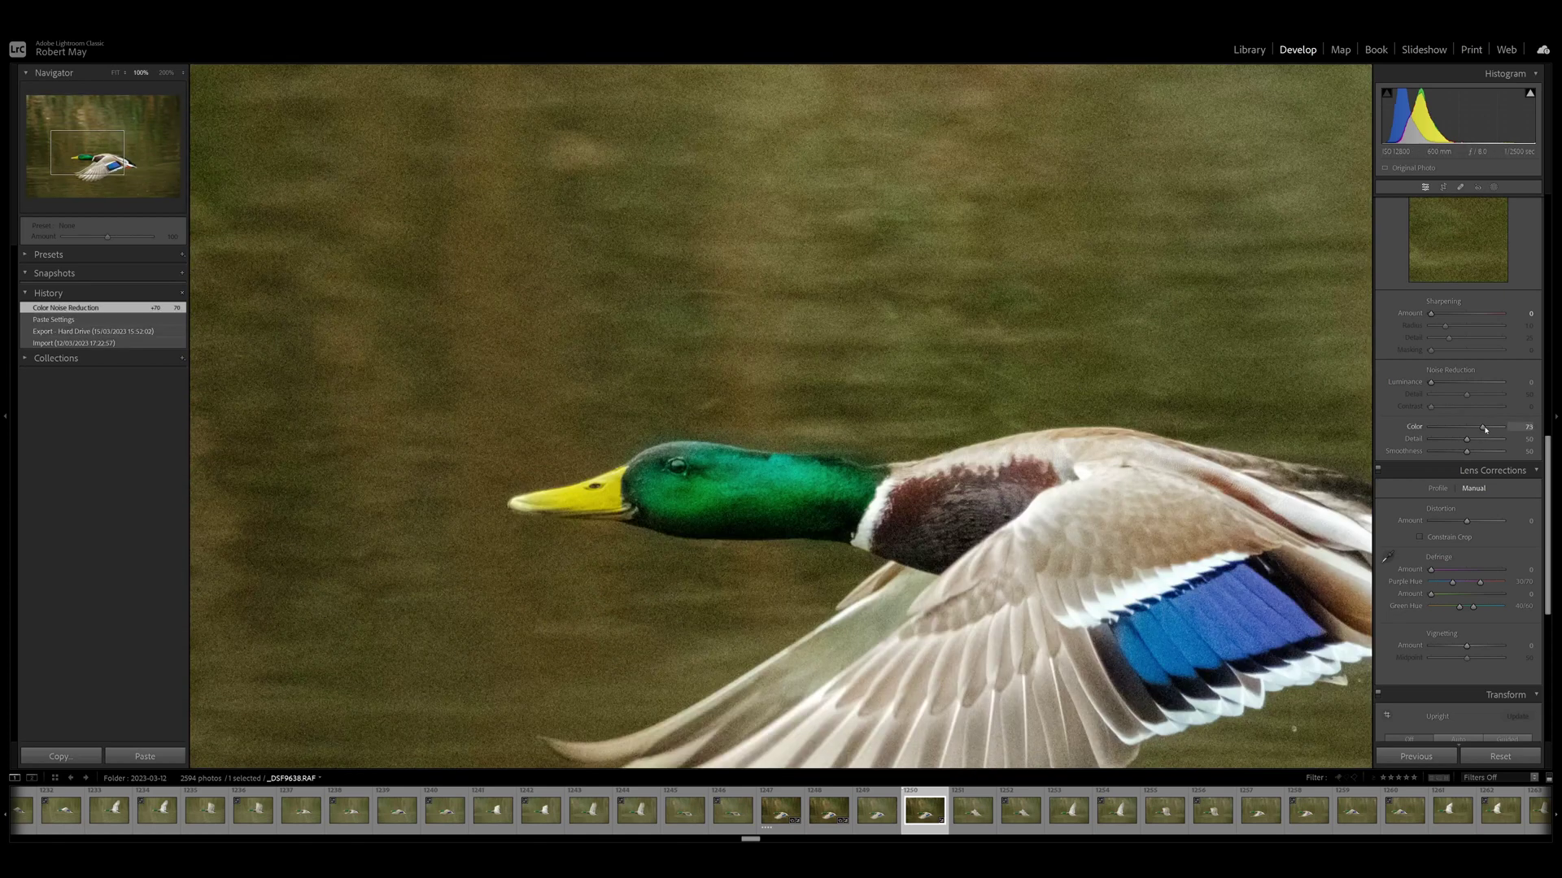
pyautogui.moveTo(1481, 429); pyautogui.dragTo(1436, 429)
pyautogui.moveTo(1439, 430); pyautogui.dragTo(1439, 429)
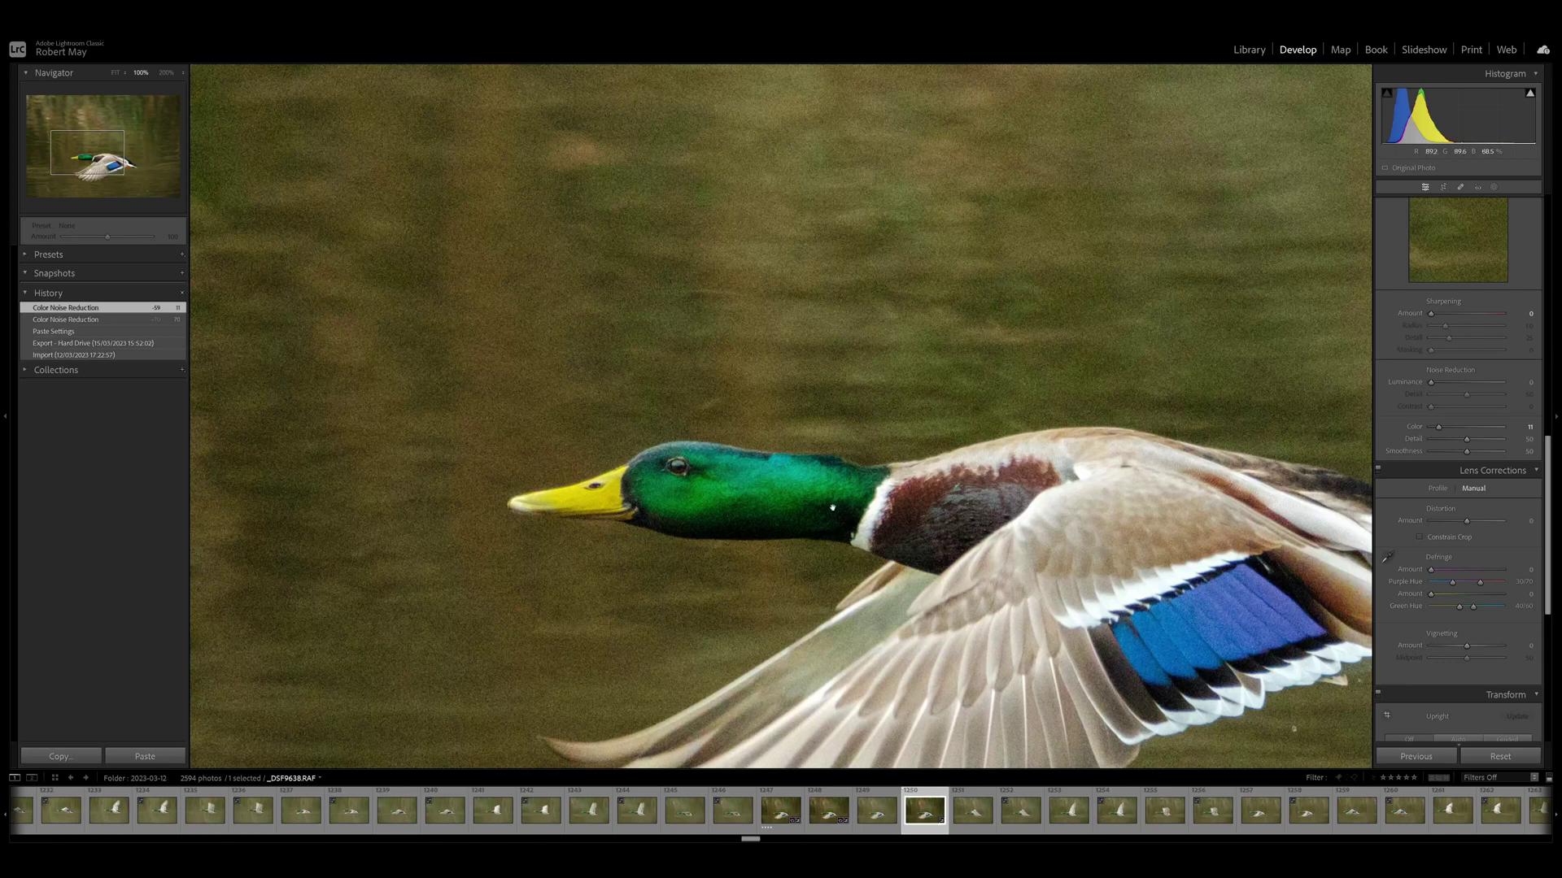
pyautogui.click(788, 485)
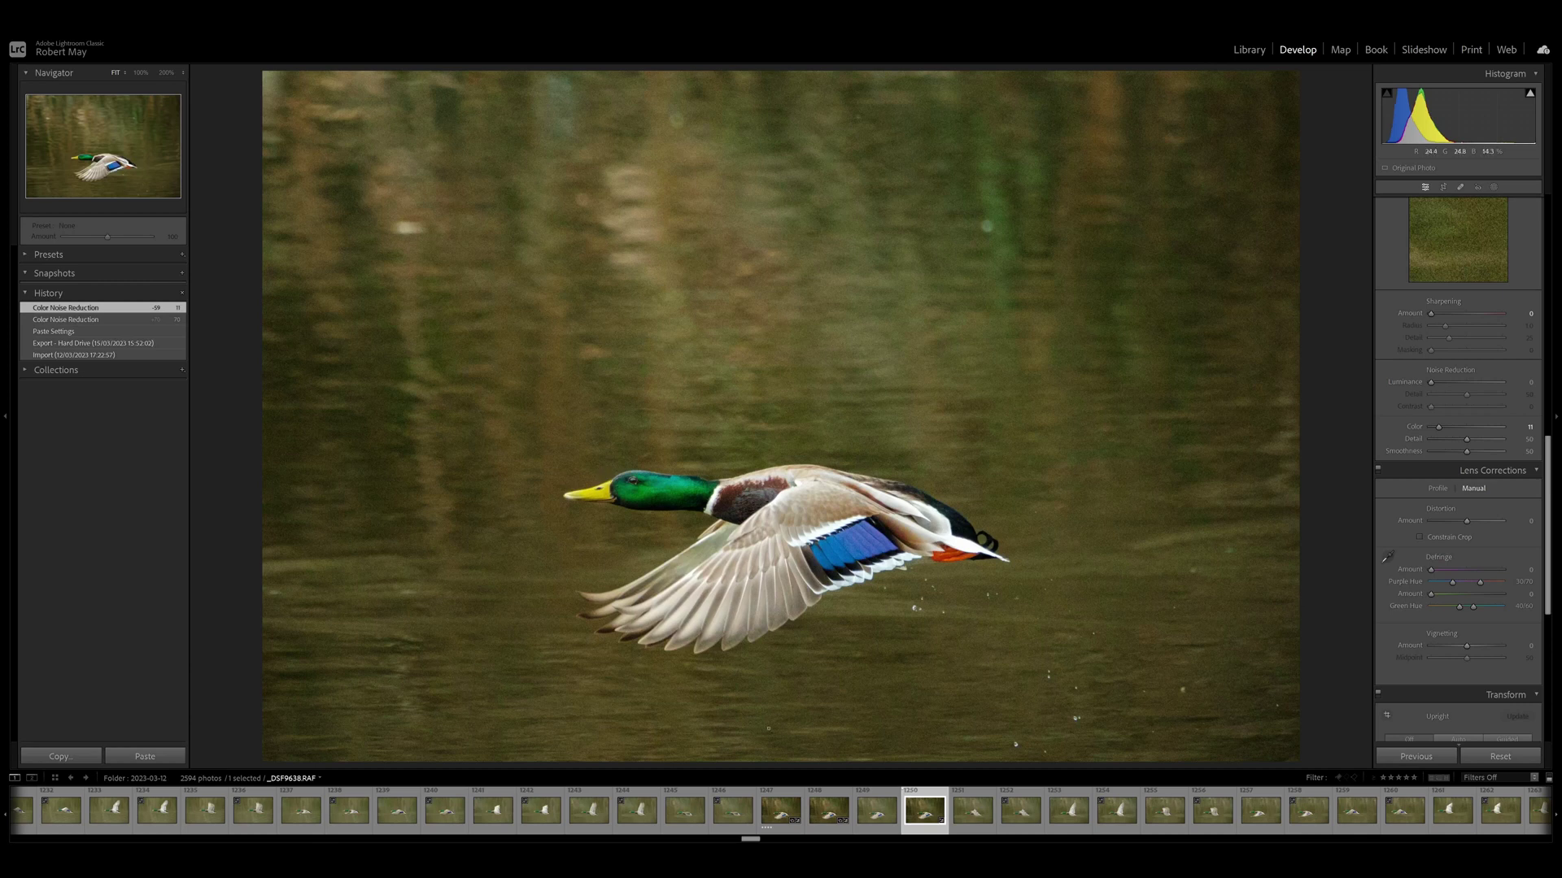
# Step: Open the DxO DeepPRIME DNG and inspect the duck's head at 100% before returning to Fit
pyautogui.click(781, 810)
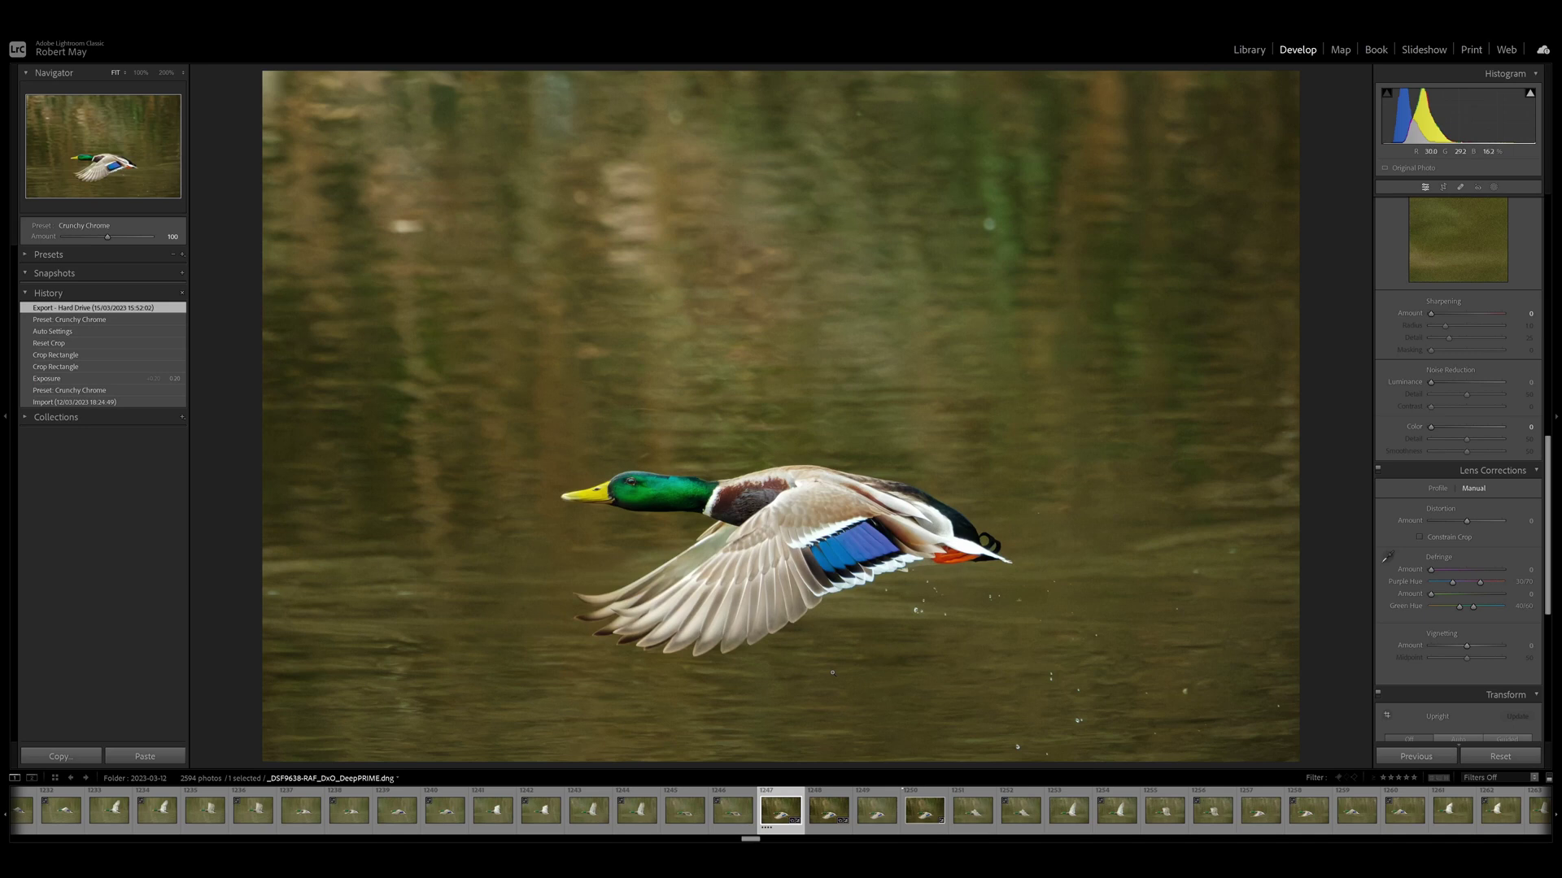
pyautogui.click(611, 486)
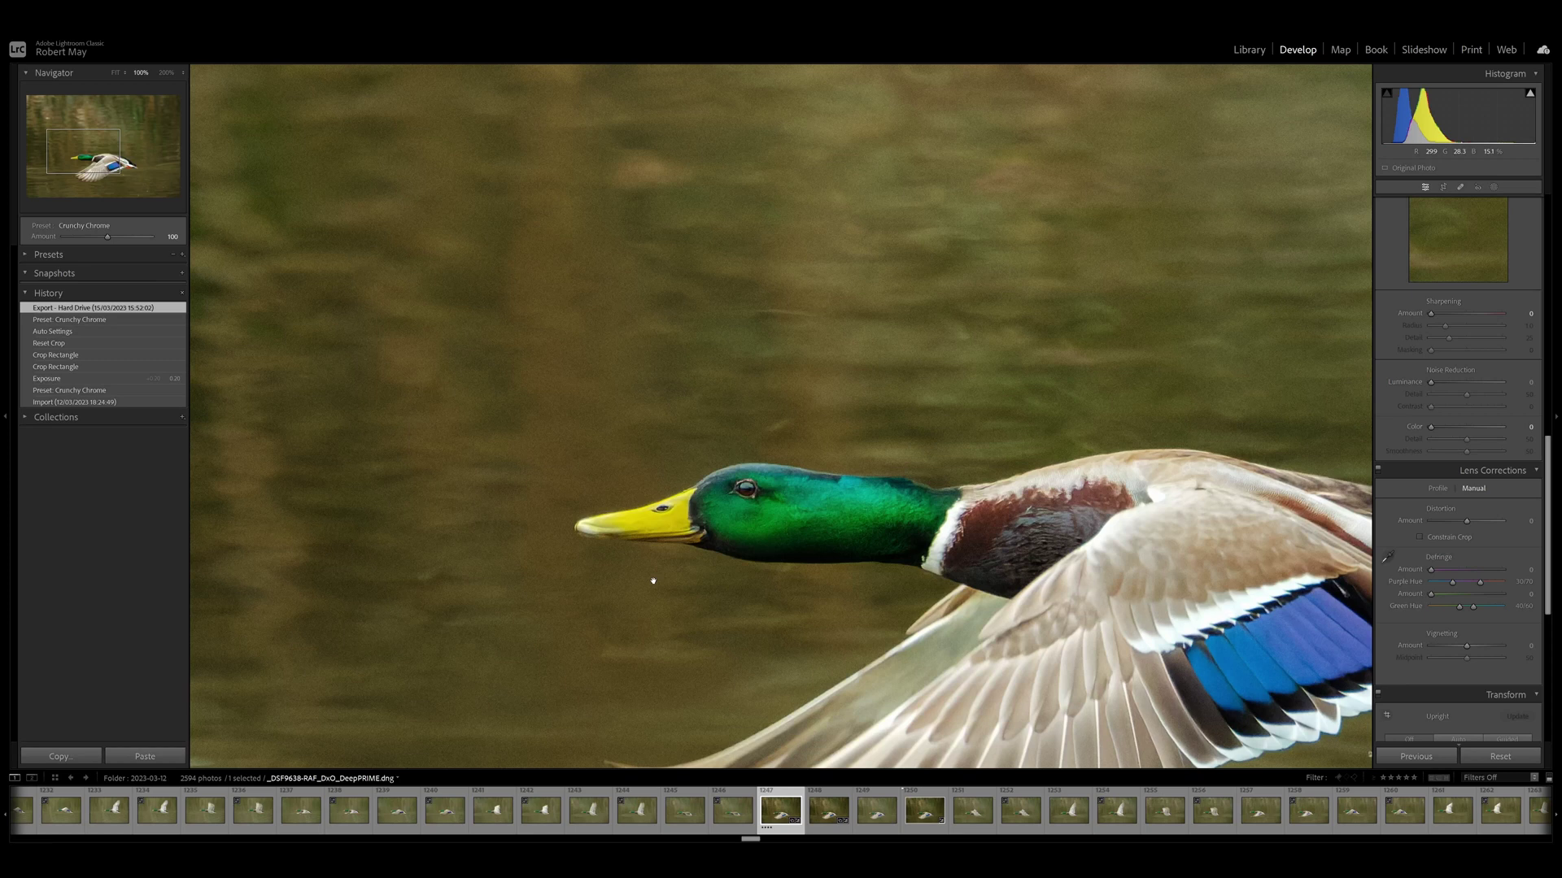
pyautogui.click(653, 581)
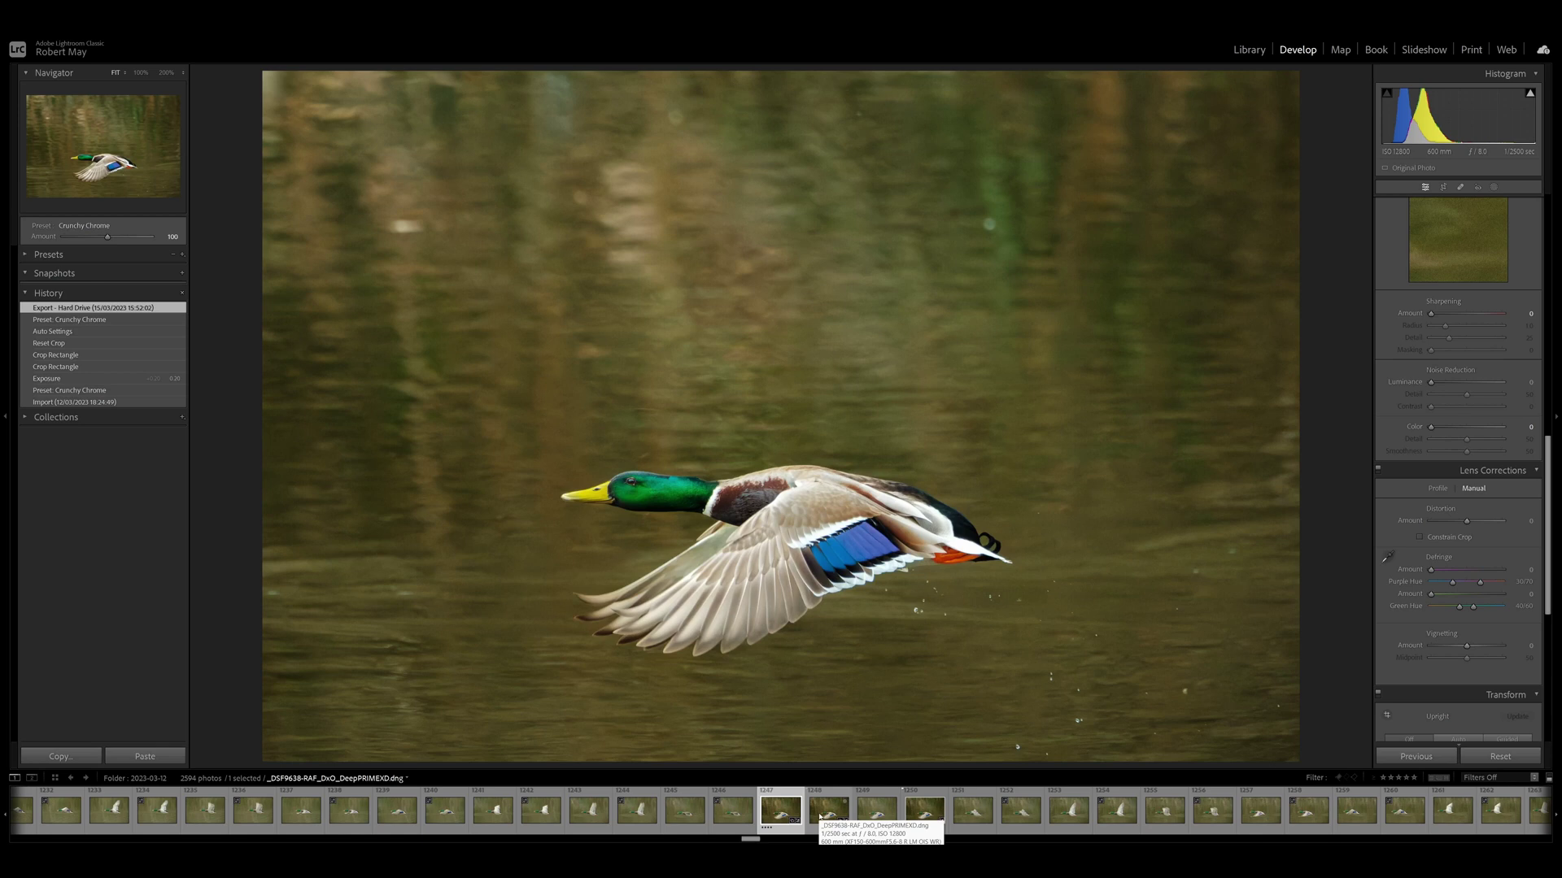
# Step: Compare the DeepPRIME and DeepPRIME XD versions at 100%, centred on the drake's head
pyautogui.click(821, 814)
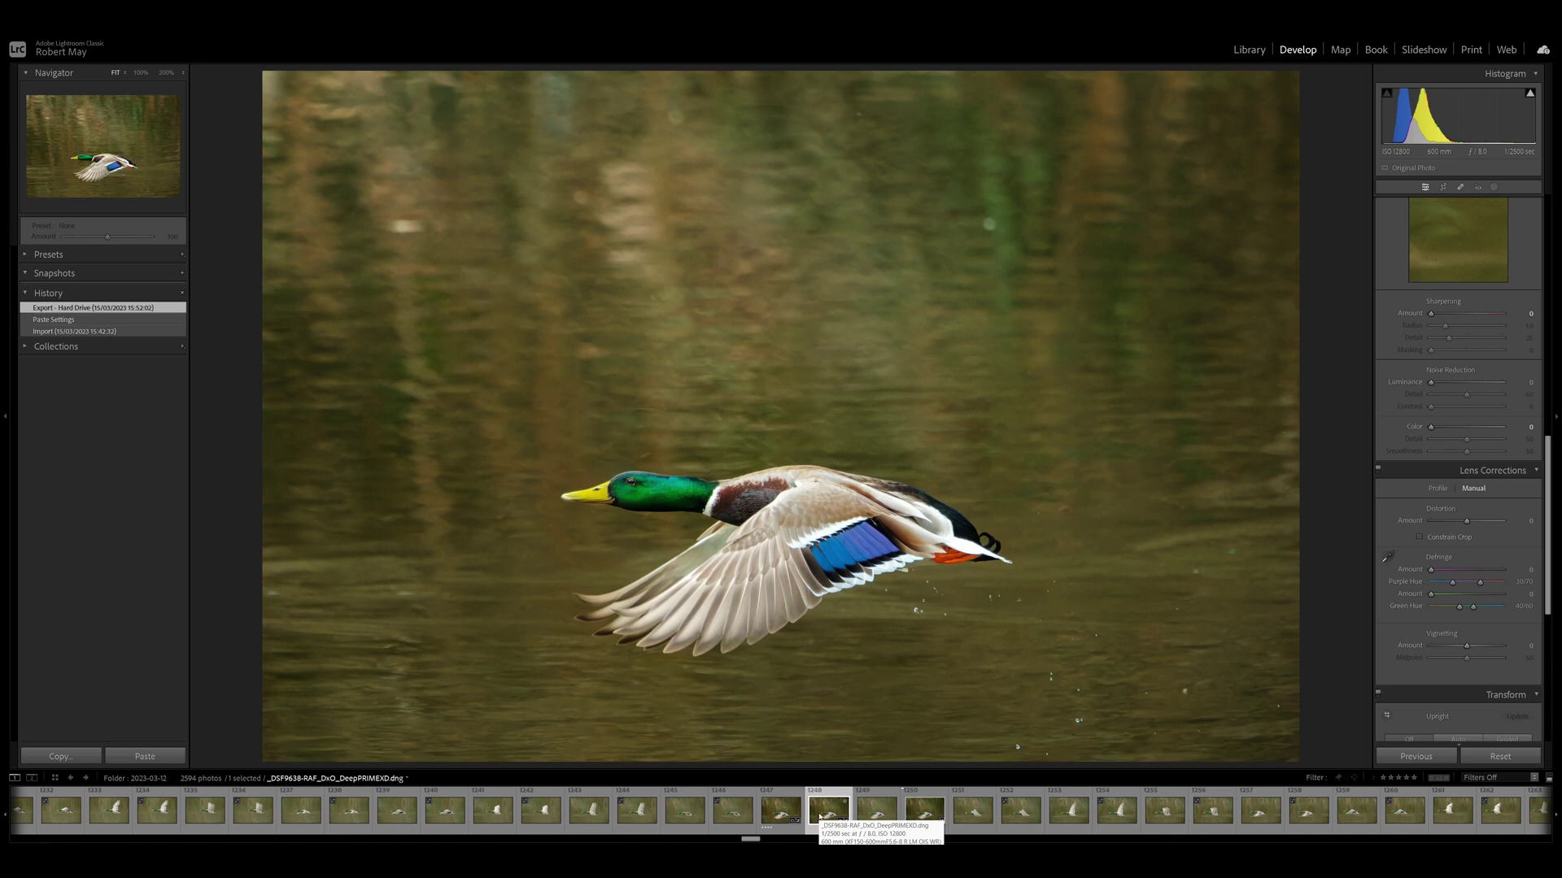
pyautogui.click(783, 811)
pyautogui.click(627, 492)
pyautogui.moveTo(627, 492); pyautogui.dragTo(858, 523)
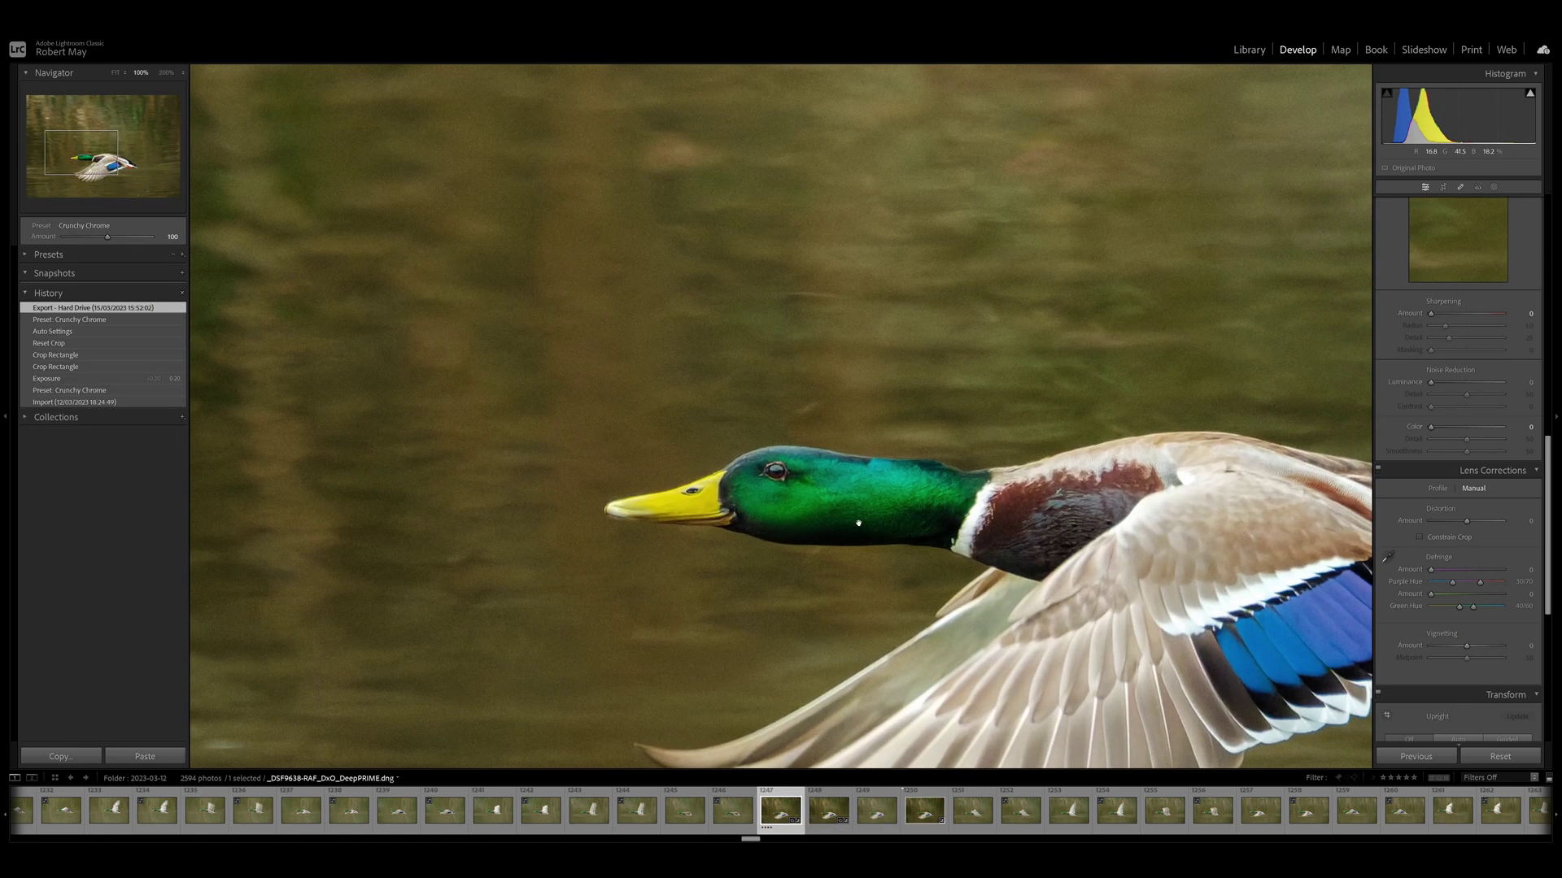
pyautogui.click(827, 819)
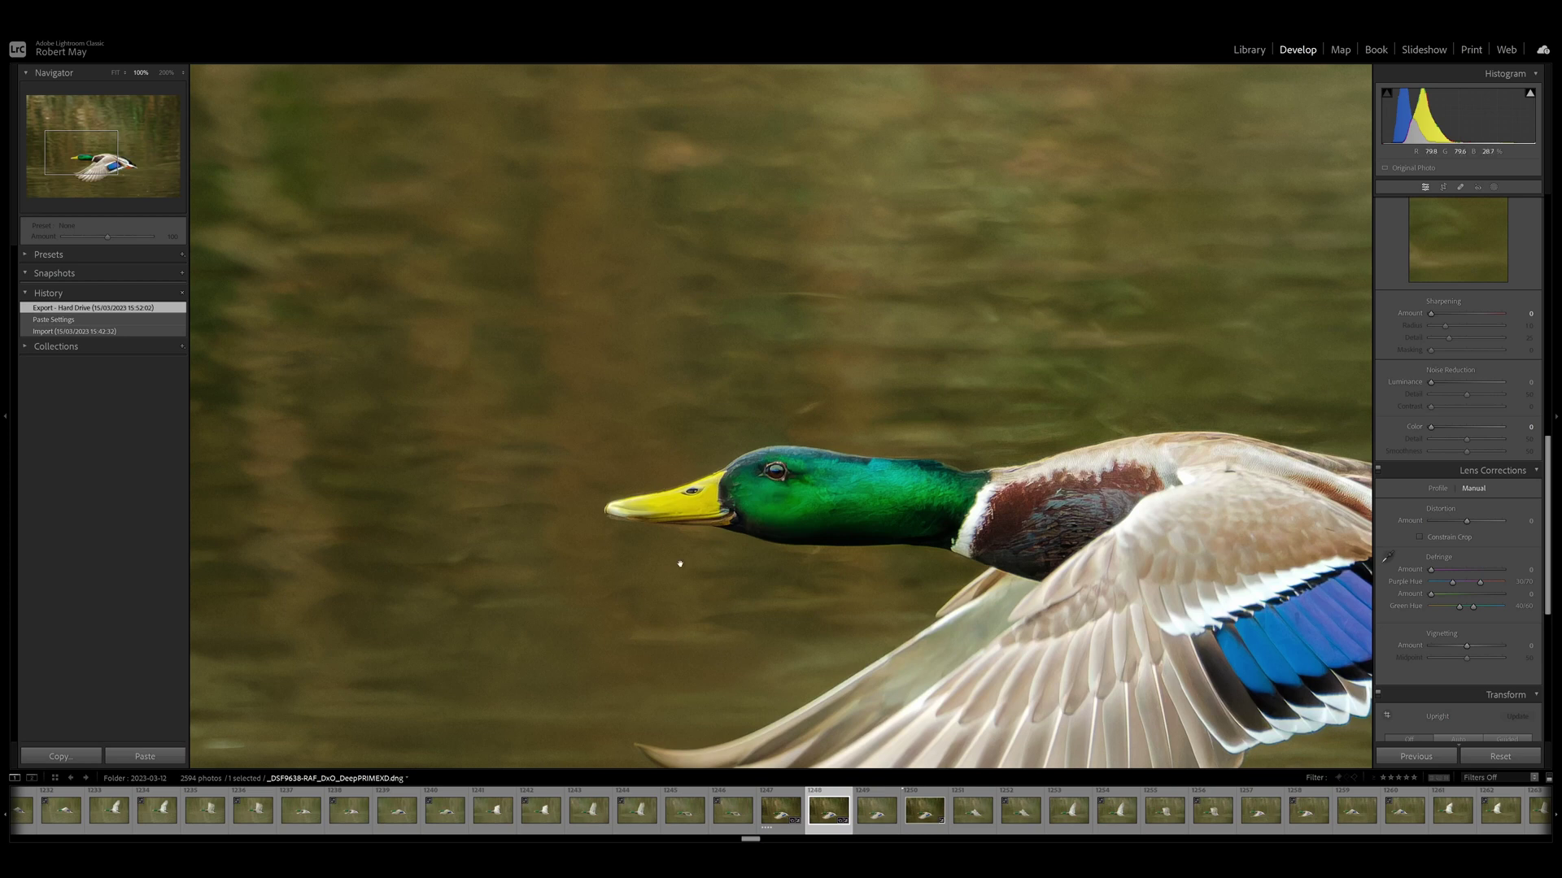
# Step: Toggle between the DeepPRIME and DeepPRIME XD versions, then fit the photo in view
pyautogui.click(783, 810)
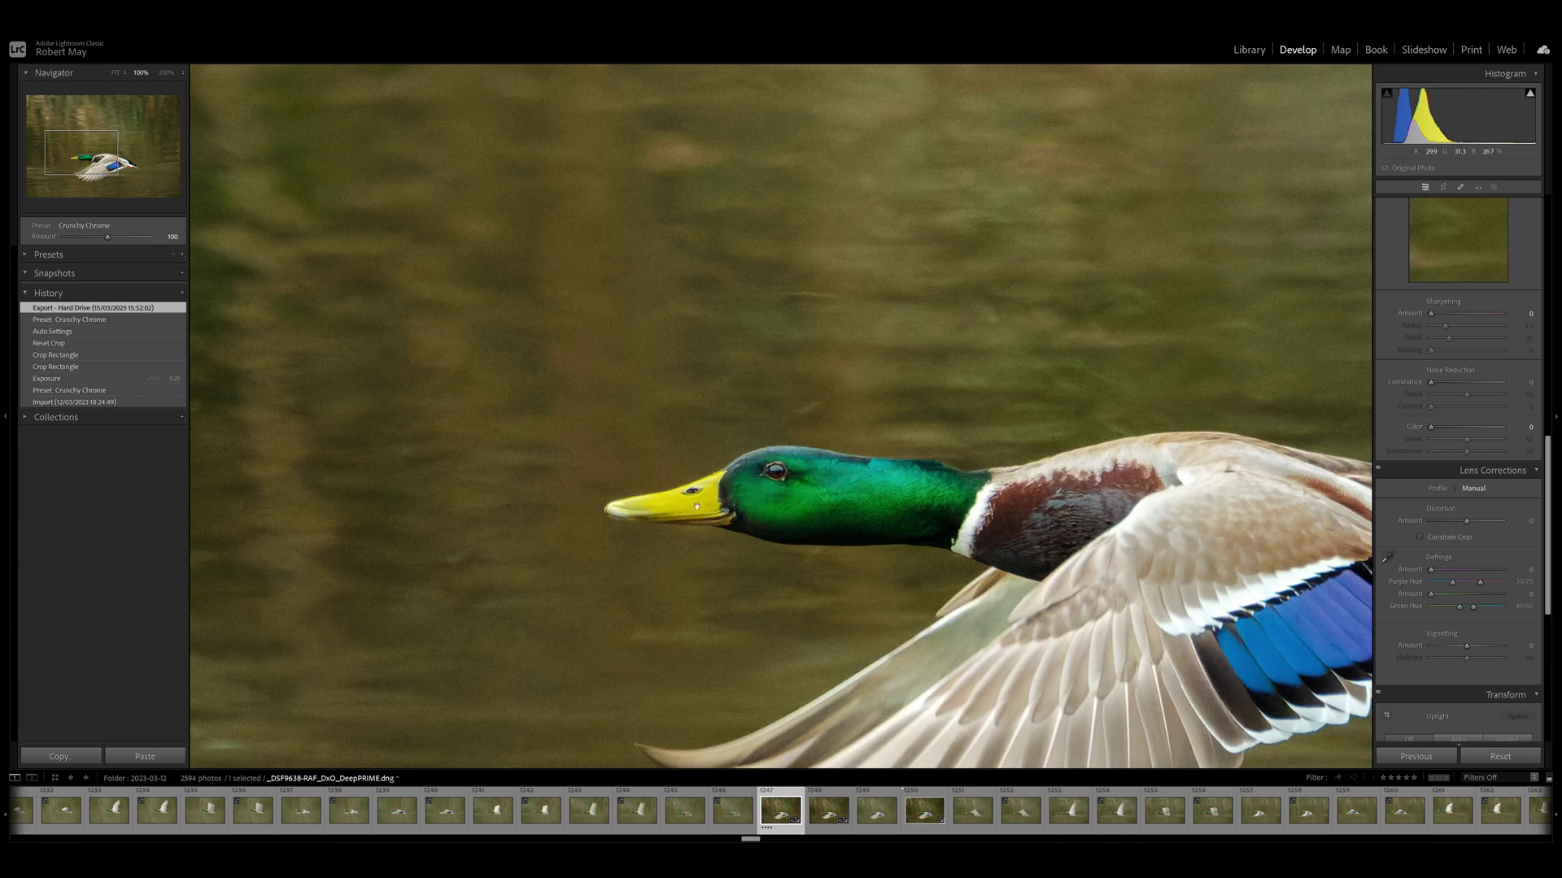
pyautogui.press('Right')
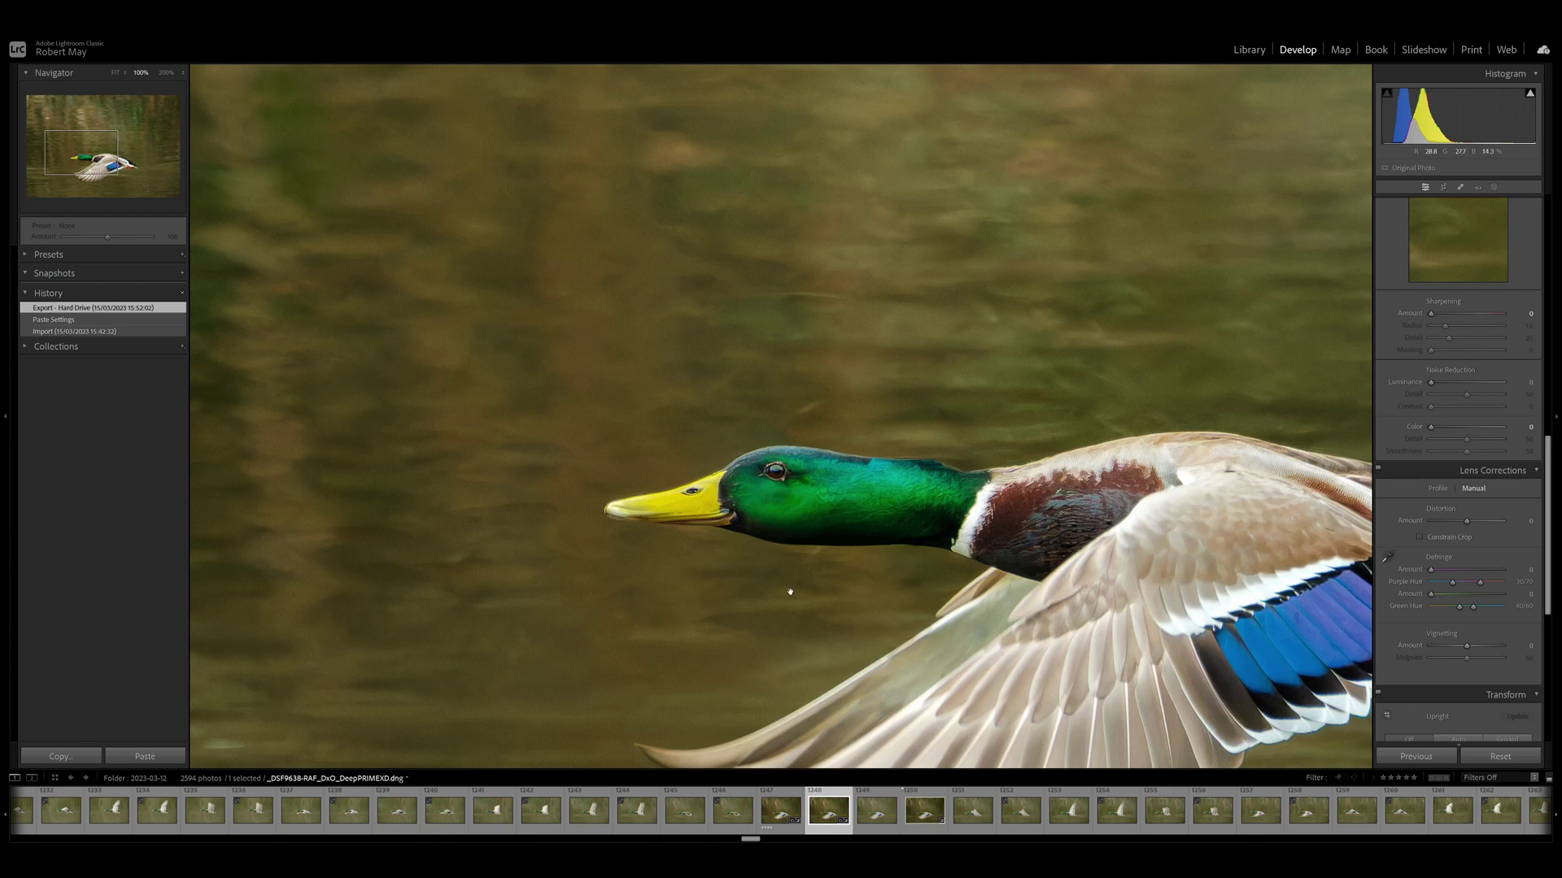
pyautogui.click(770, 515)
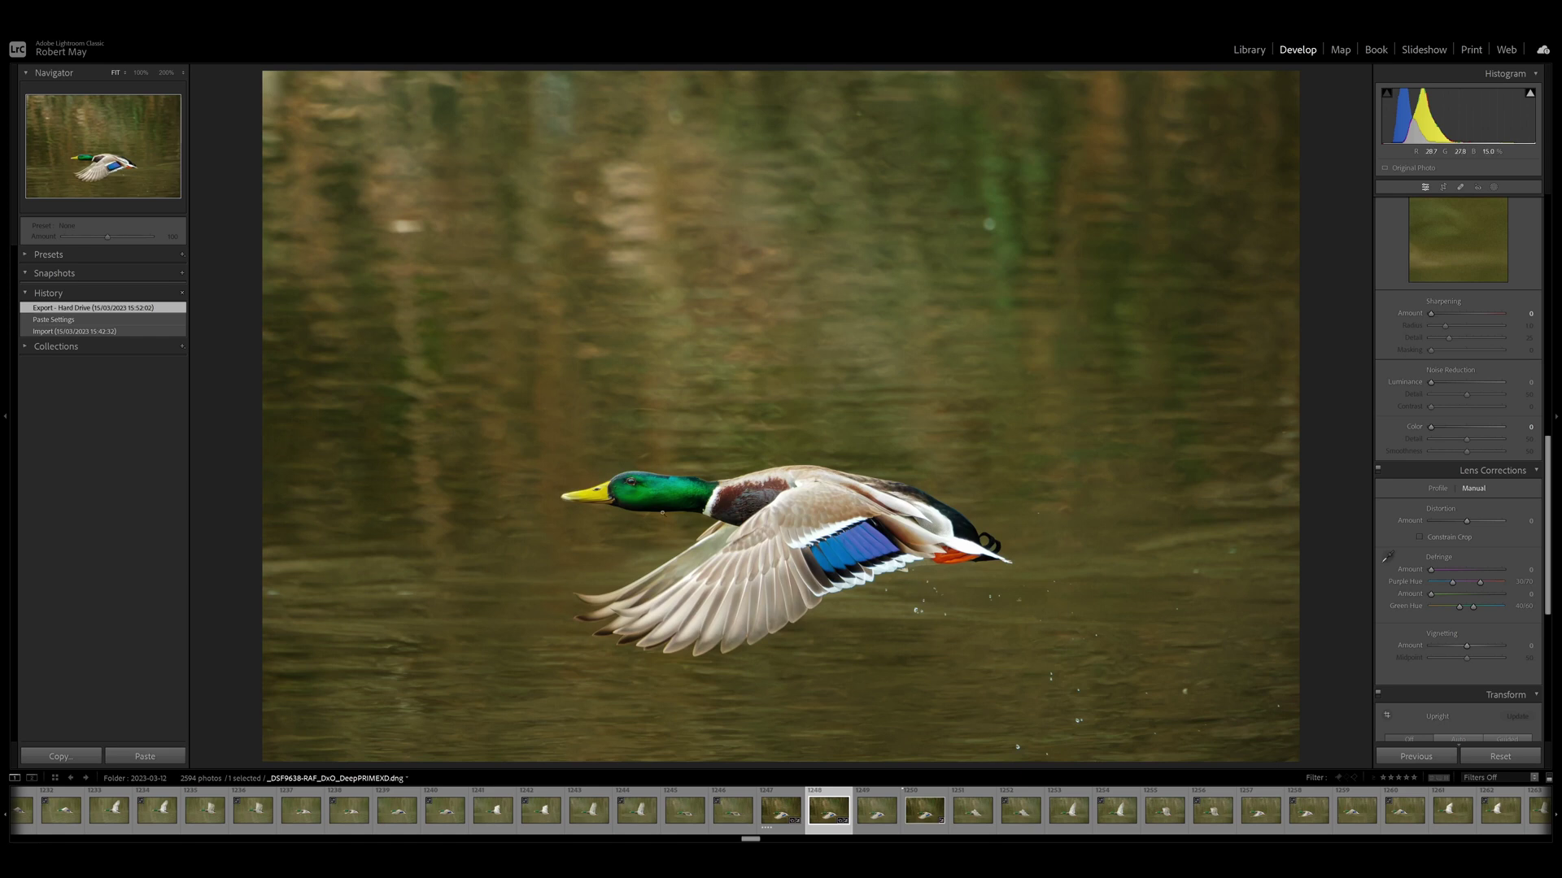
# Step: Inspect the DeepPRIME XD version at 100% framing the bill and whole wing, then fit
pyautogui.click(795, 815)
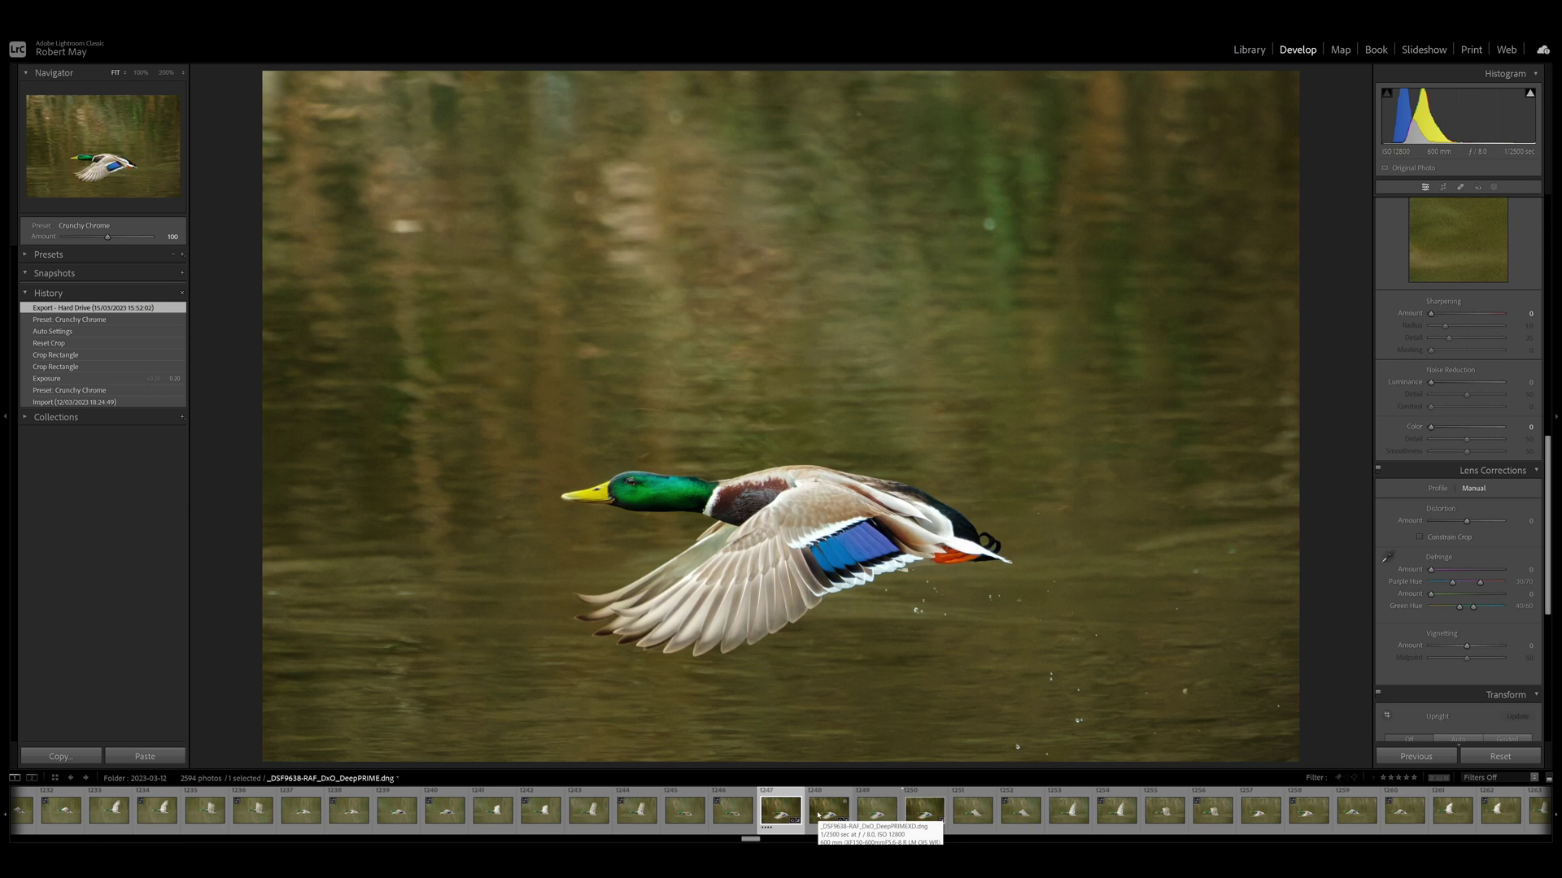
pyautogui.click(814, 813)
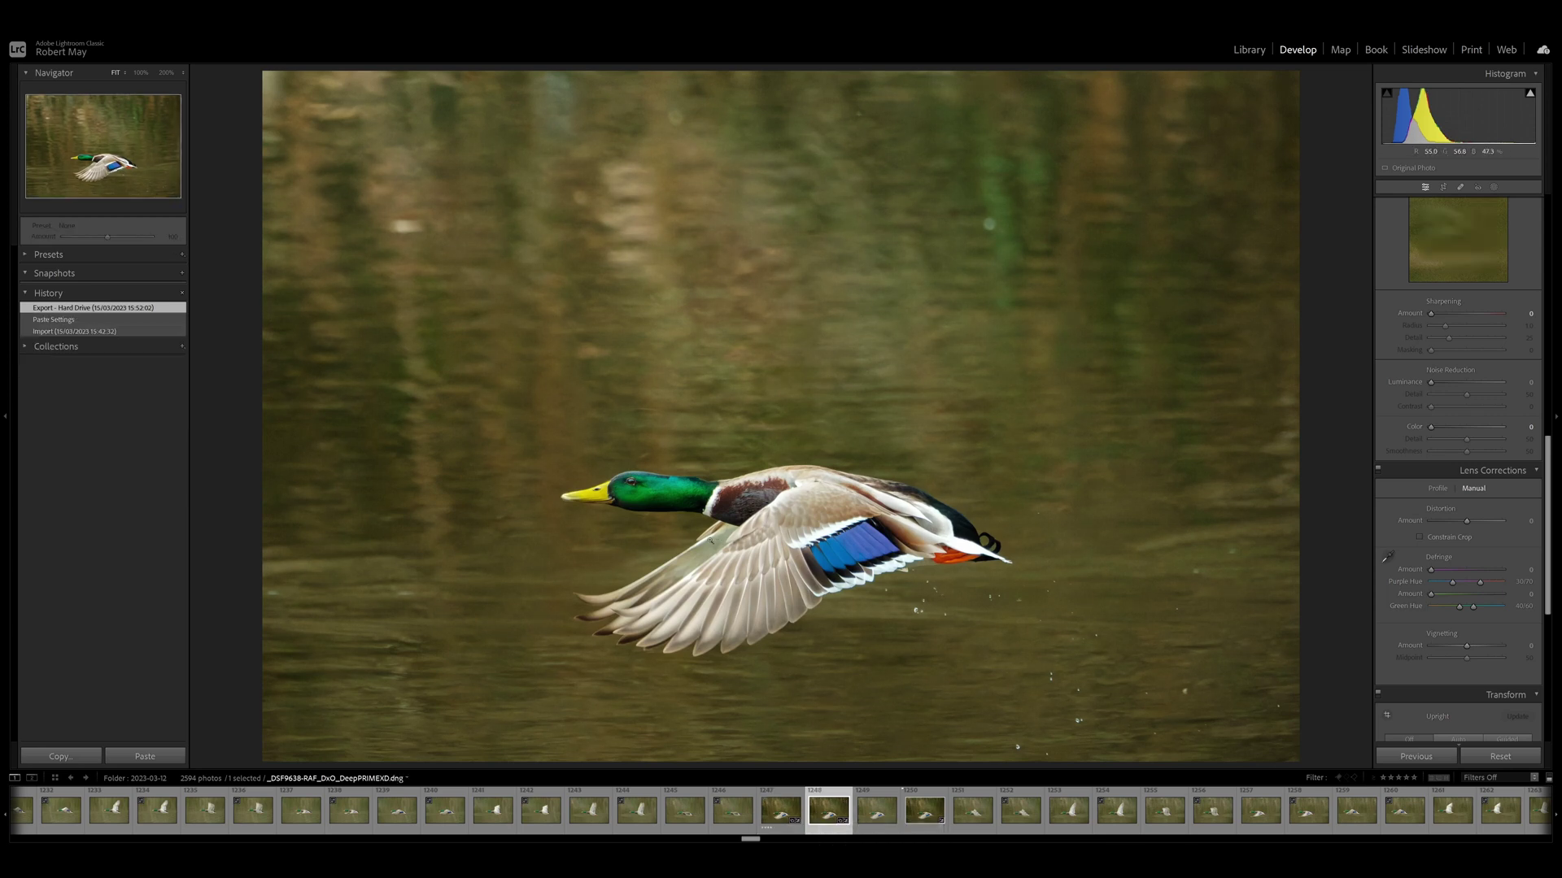
pyautogui.click(600, 493)
pyautogui.moveTo(1297, 730); pyautogui.dragTo(1319, 583)
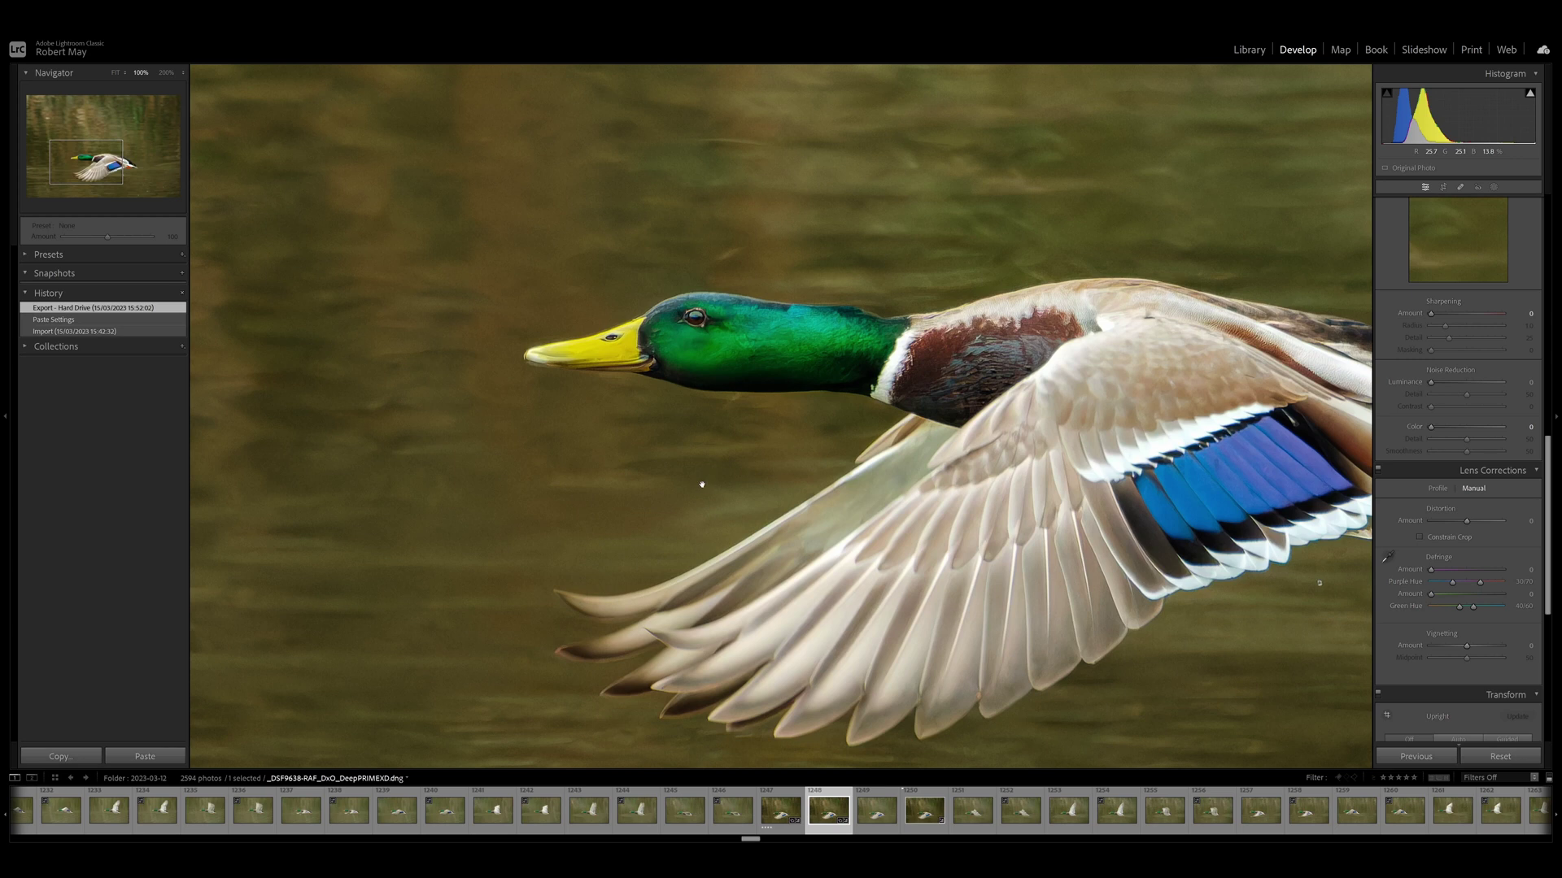
pyautogui.click(730, 571)
# Step: Compare the raw, DeepPRIME and DeepPRIME XD versions at 100% around the drake's head
pyautogui.press('Left')
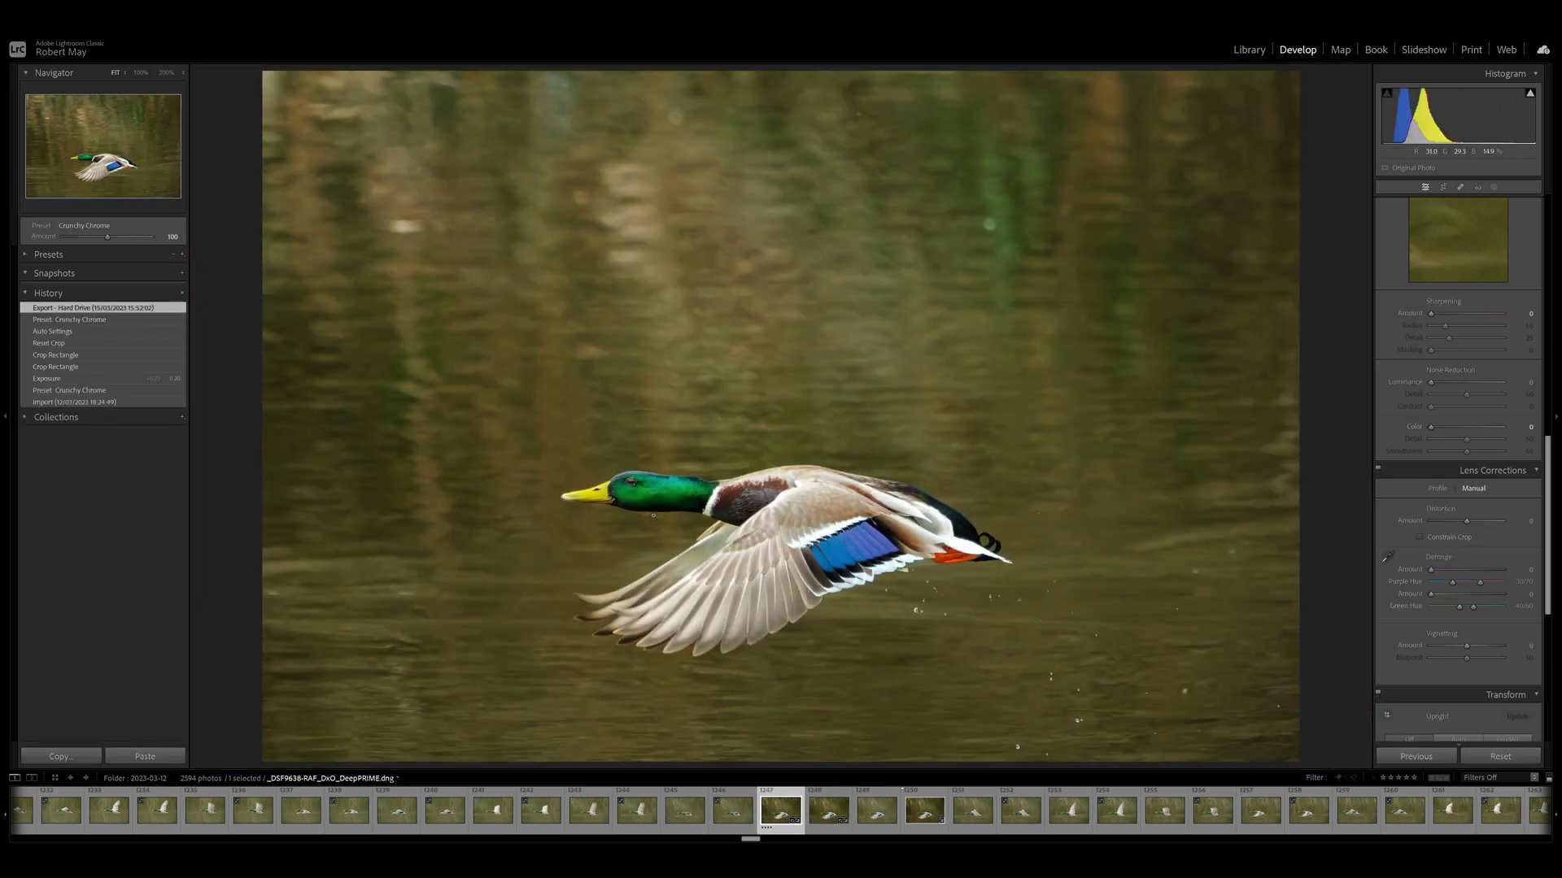
pyautogui.press('Right')
pyautogui.press('Right')
pyautogui.press('Right')
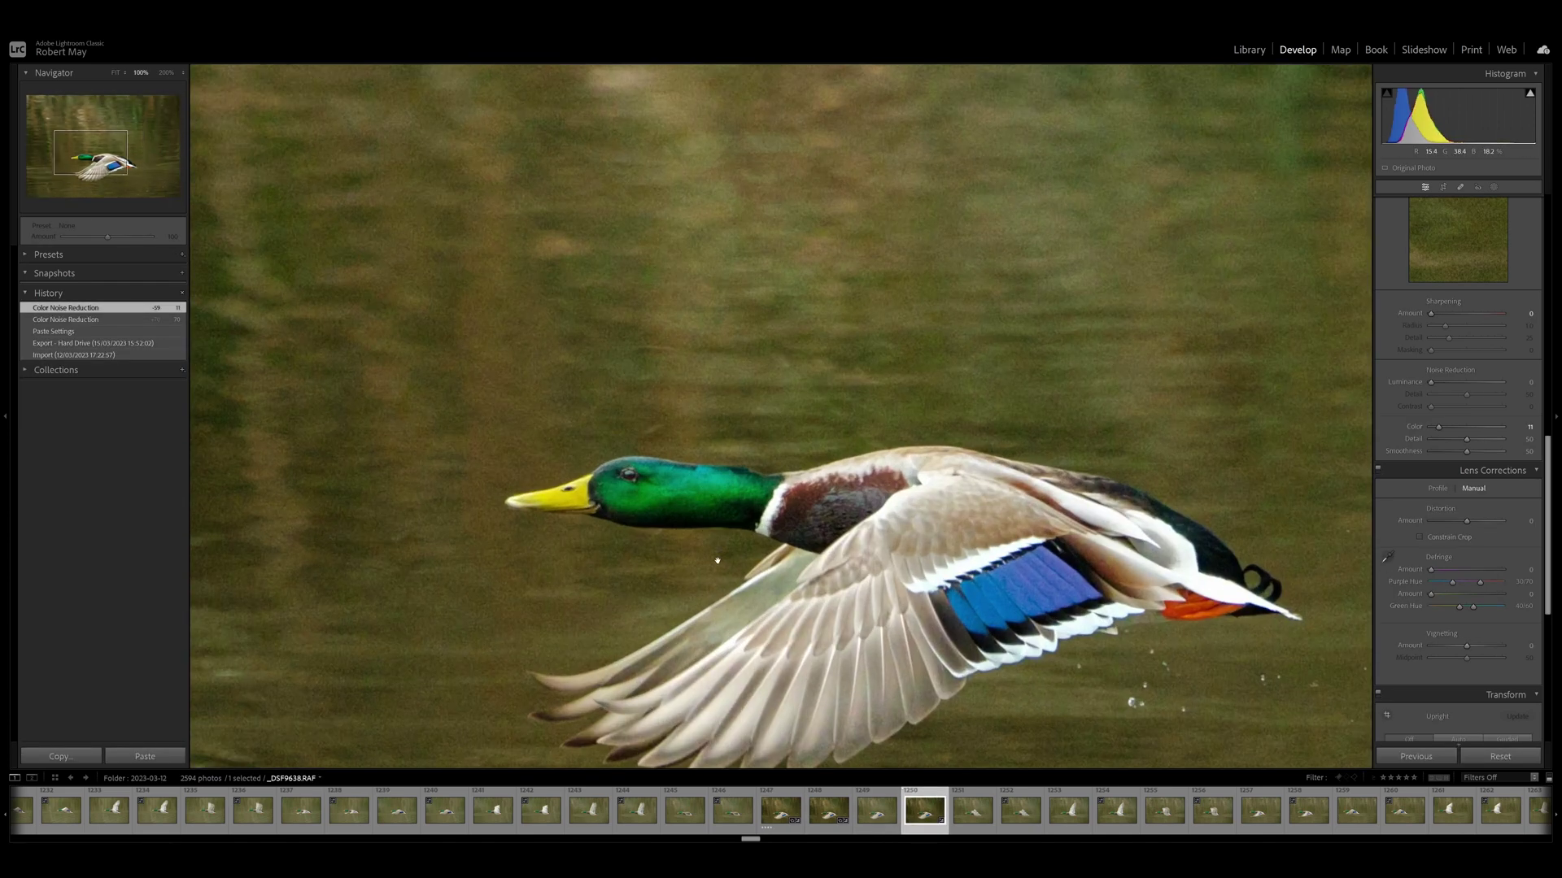
pyautogui.click(719, 586)
pyautogui.click(788, 811)
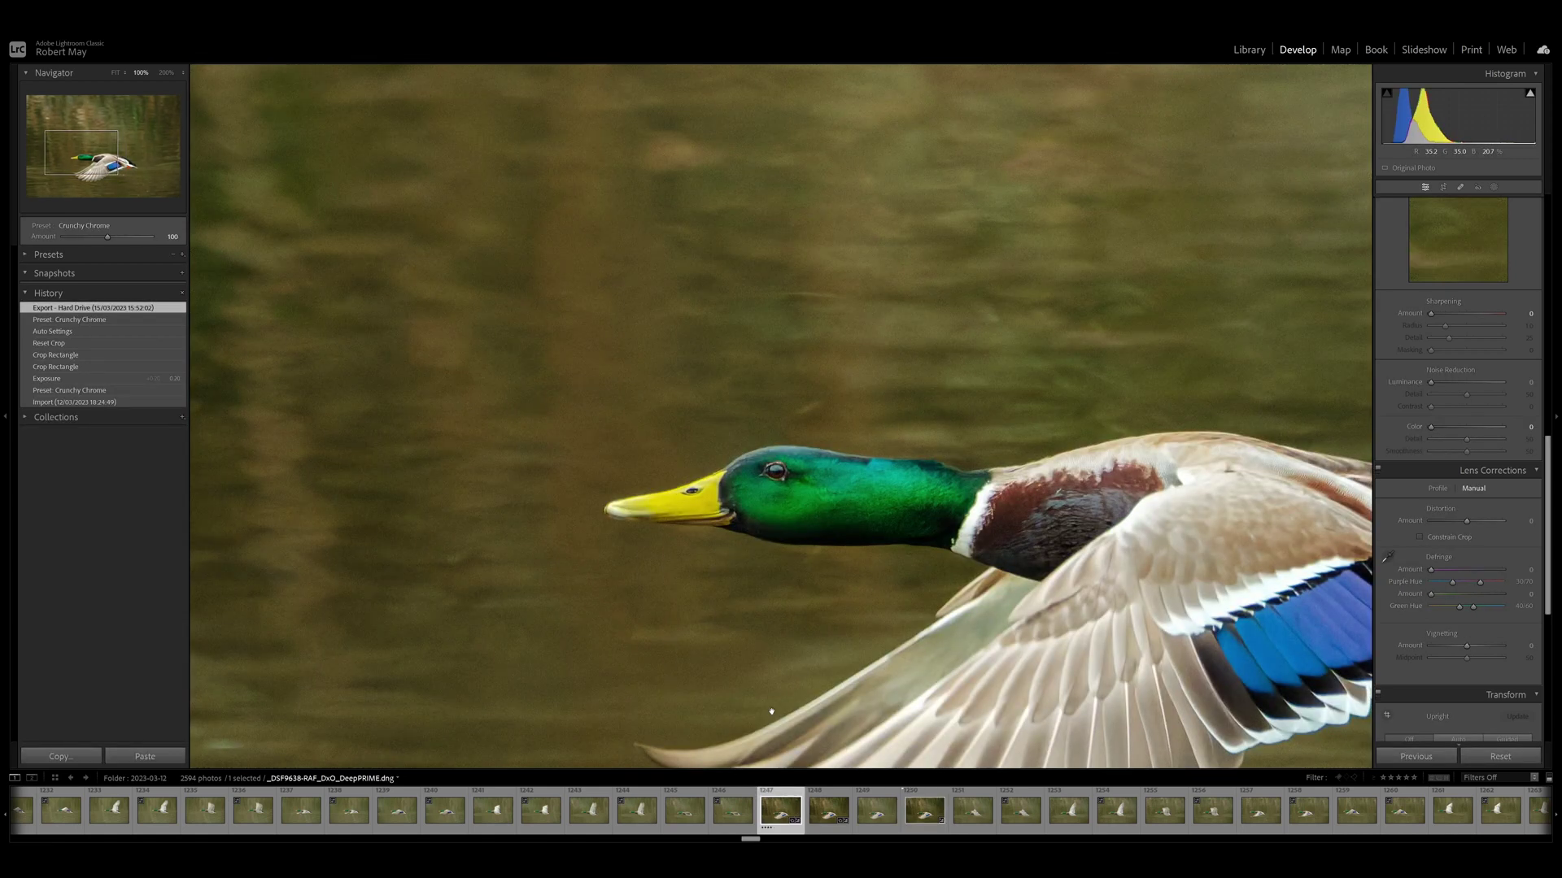
pyautogui.click(860, 652)
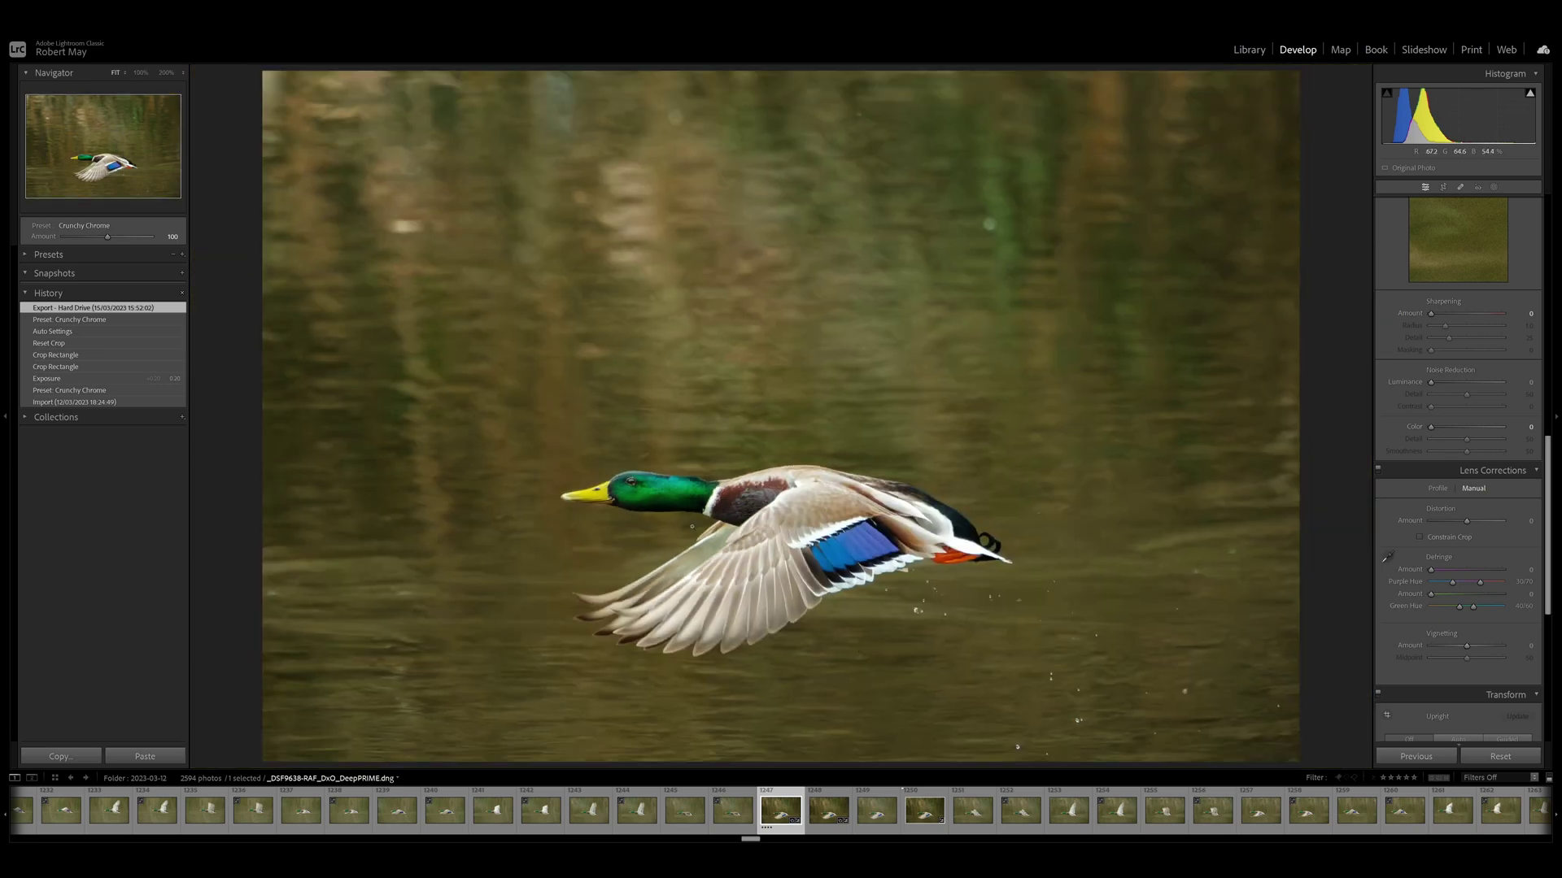
pyautogui.click(628, 507)
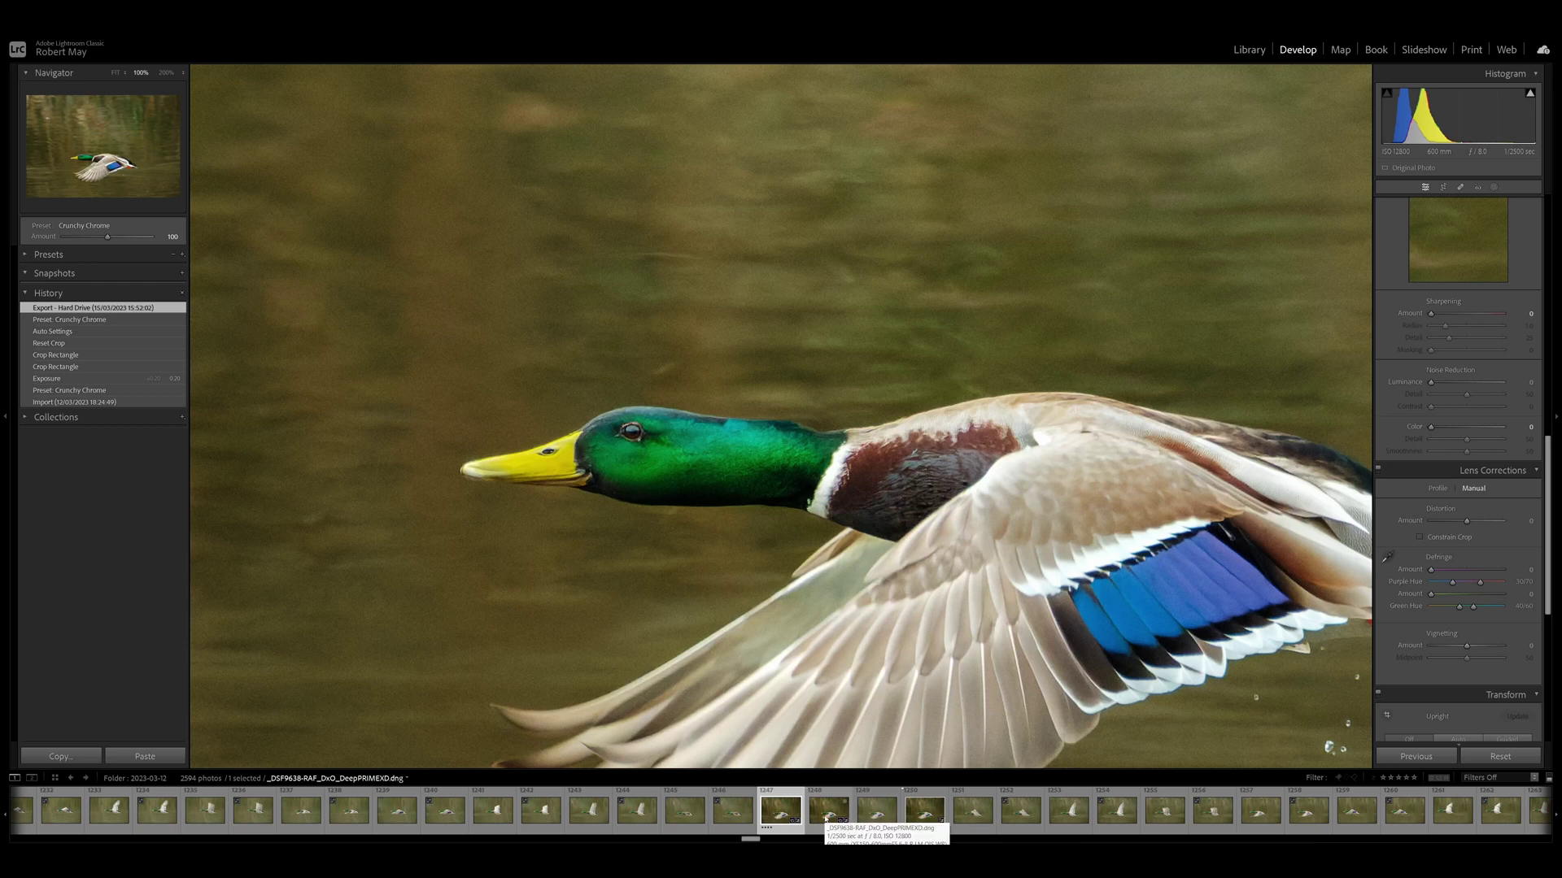
pyautogui.click(825, 816)
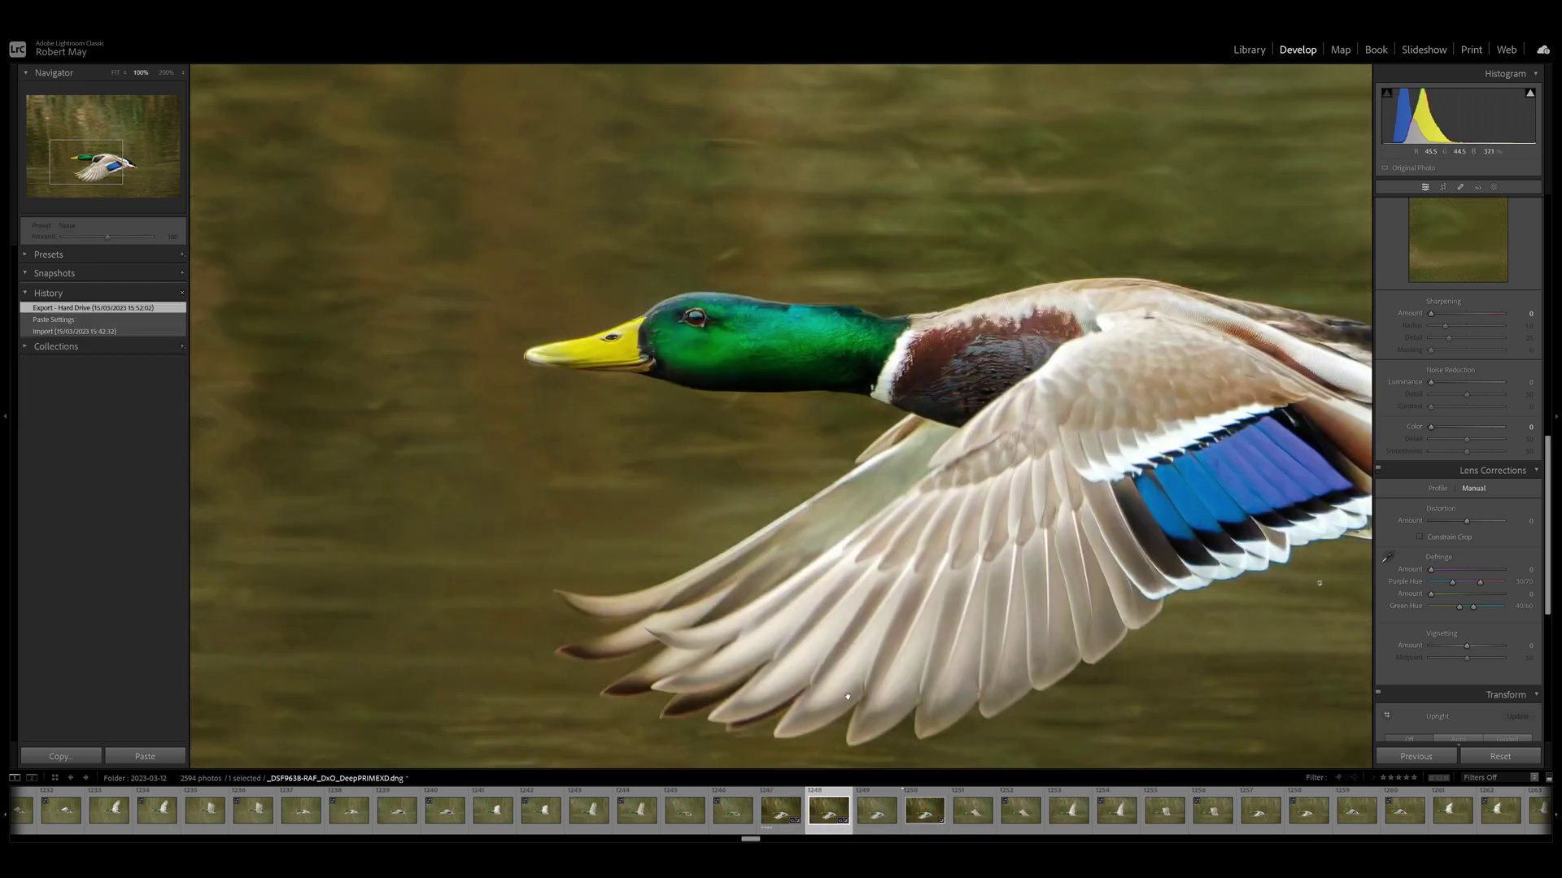